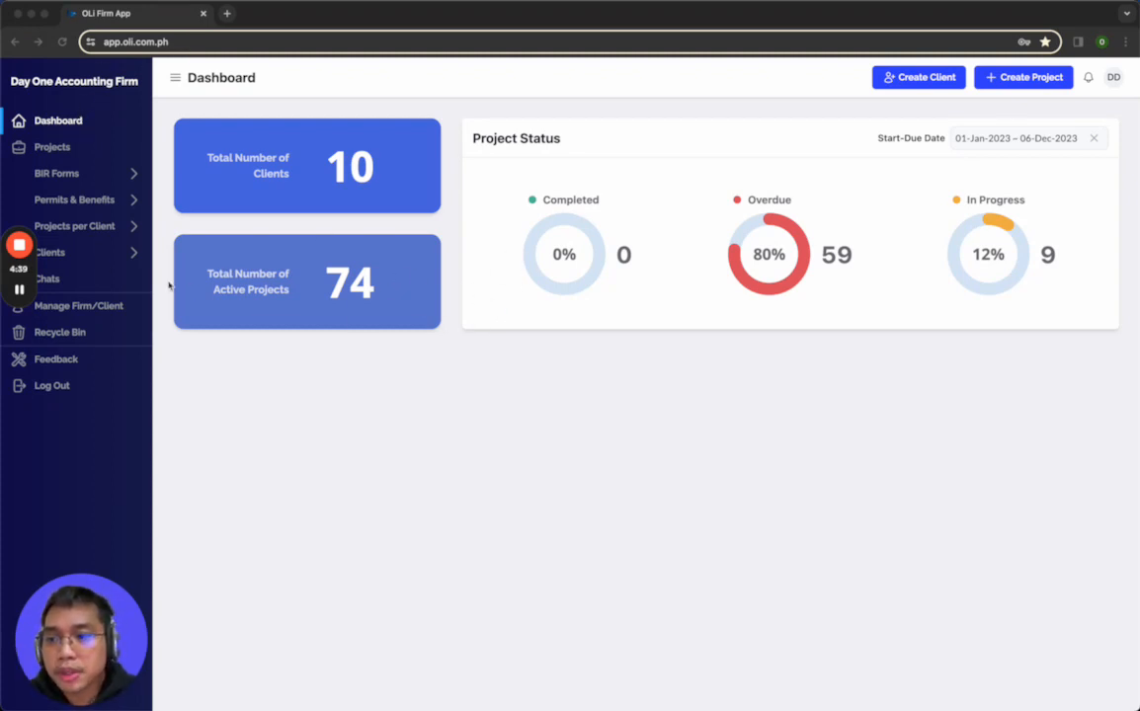
Open the client information page for Test Company from the client list
click(70, 261)
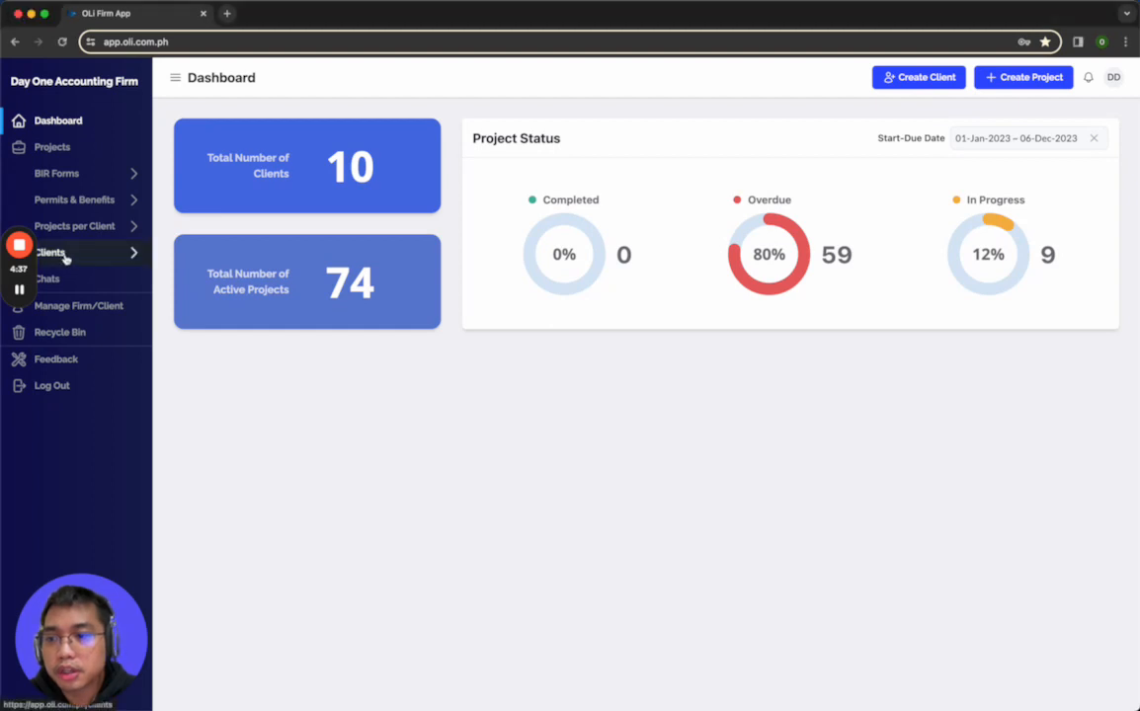
click(66, 257)
scroll(200, 435, down, 2)
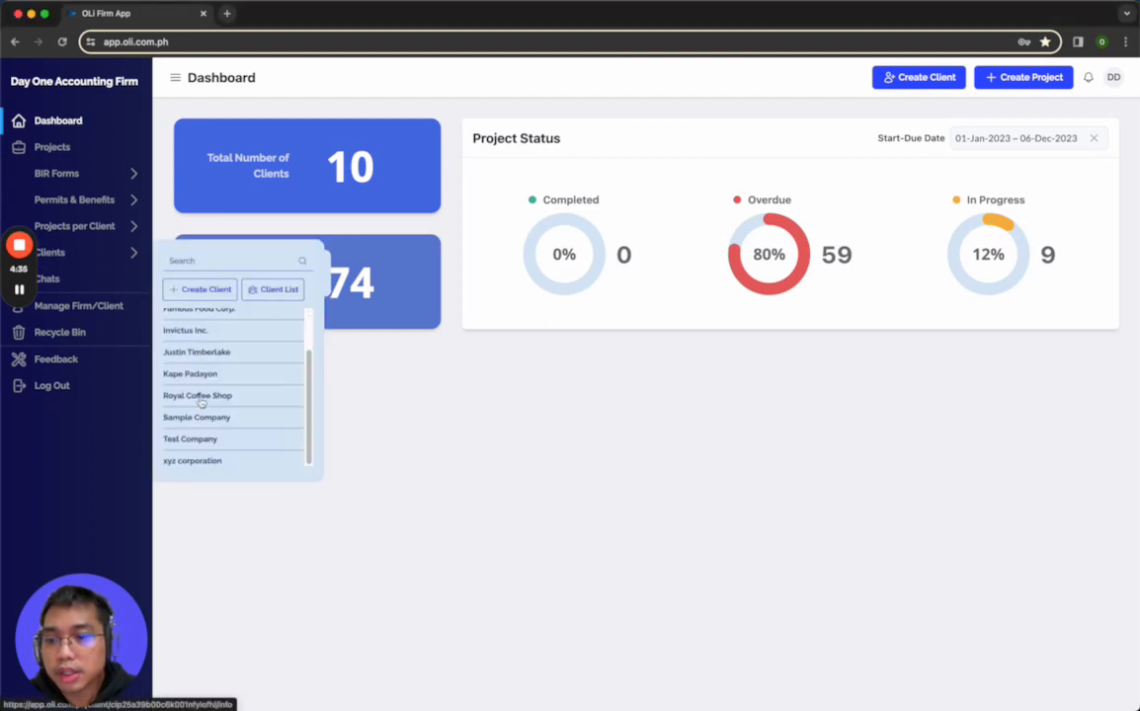
click(201, 440)
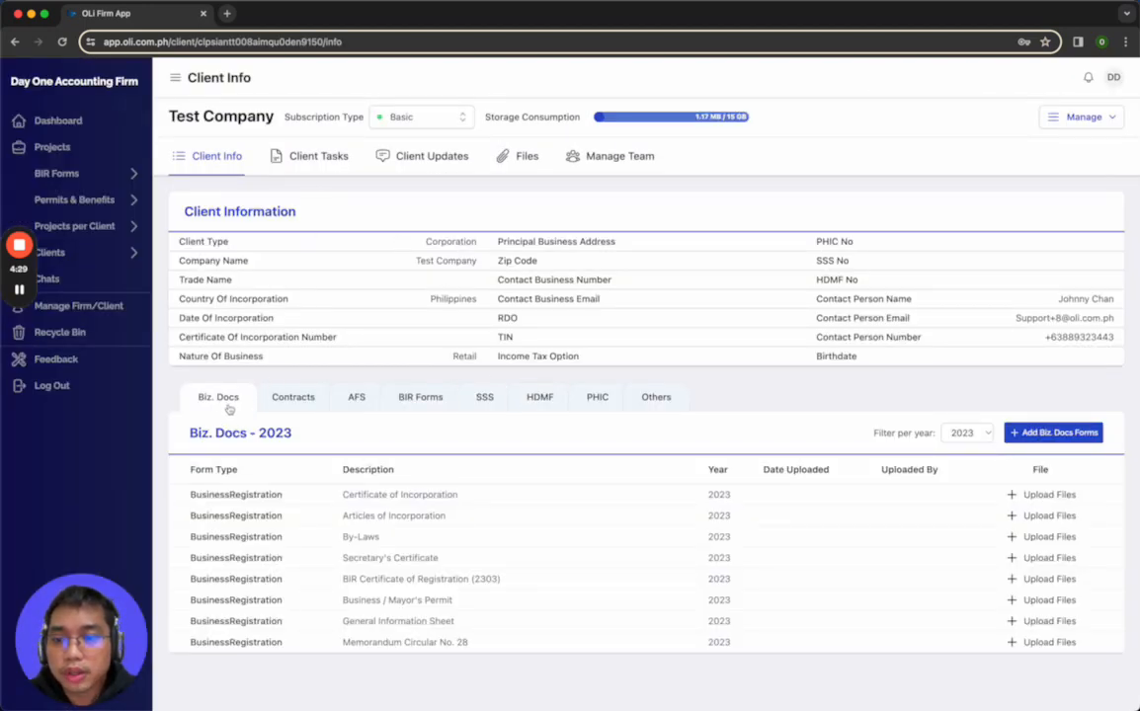
Look through Test Company's document categories from Contracts to Others, ending back at Biz. Docs
click(293, 400)
click(357, 400)
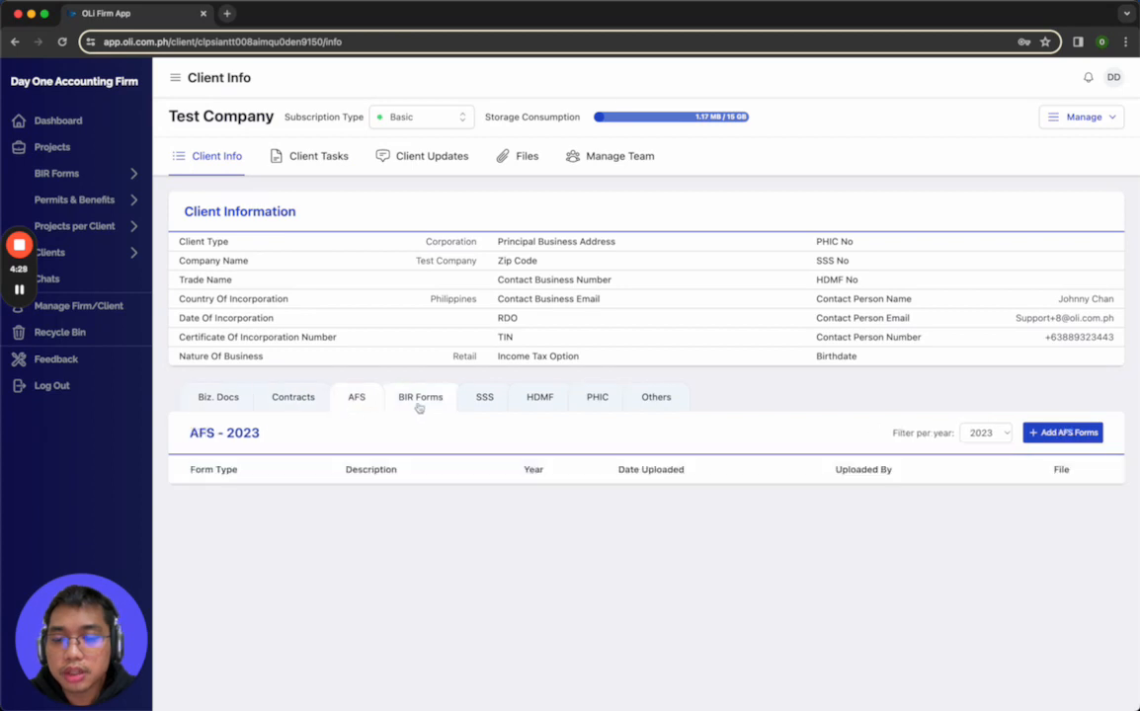
click(425, 401)
click(484, 400)
click(539, 400)
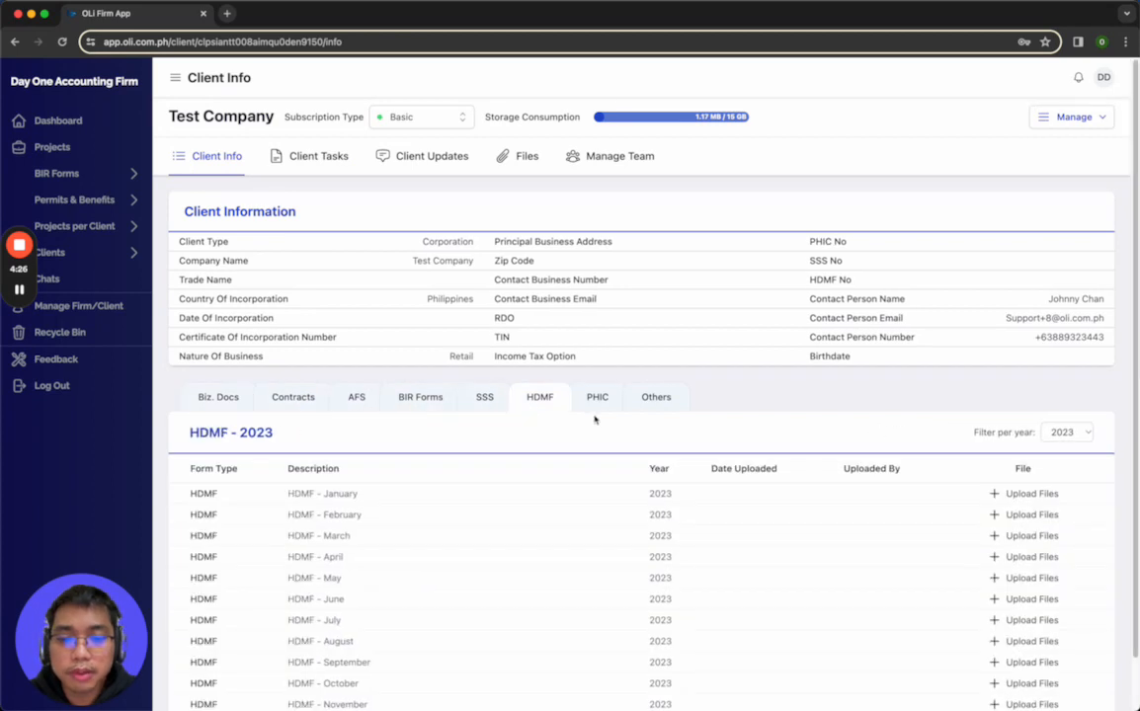
click(600, 405)
click(640, 401)
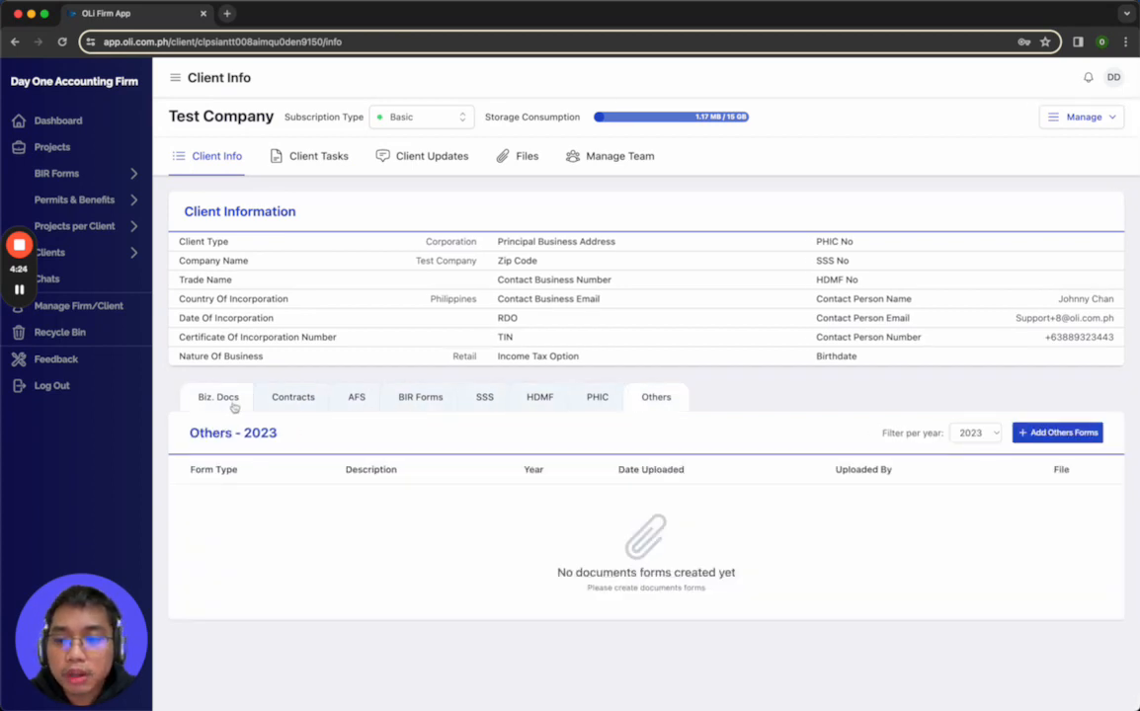
click(234, 404)
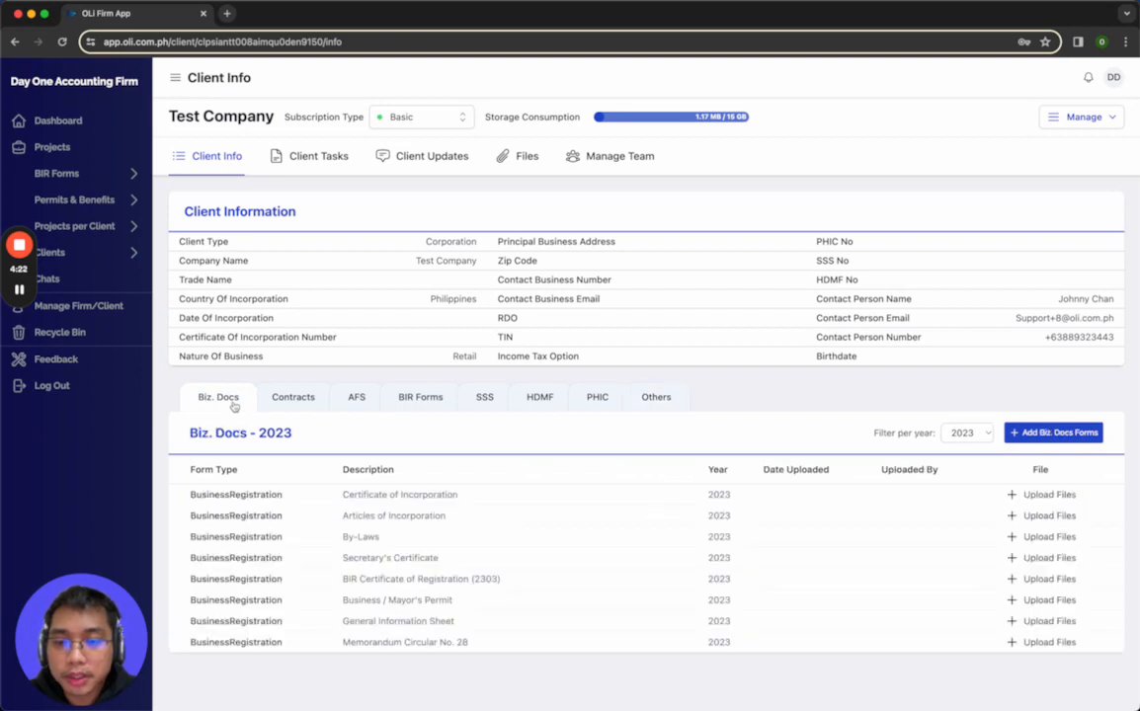
Review the 2023 BIR Forms, SSS, HDMF and PHIC document lists and the client information fields
click(420, 398)
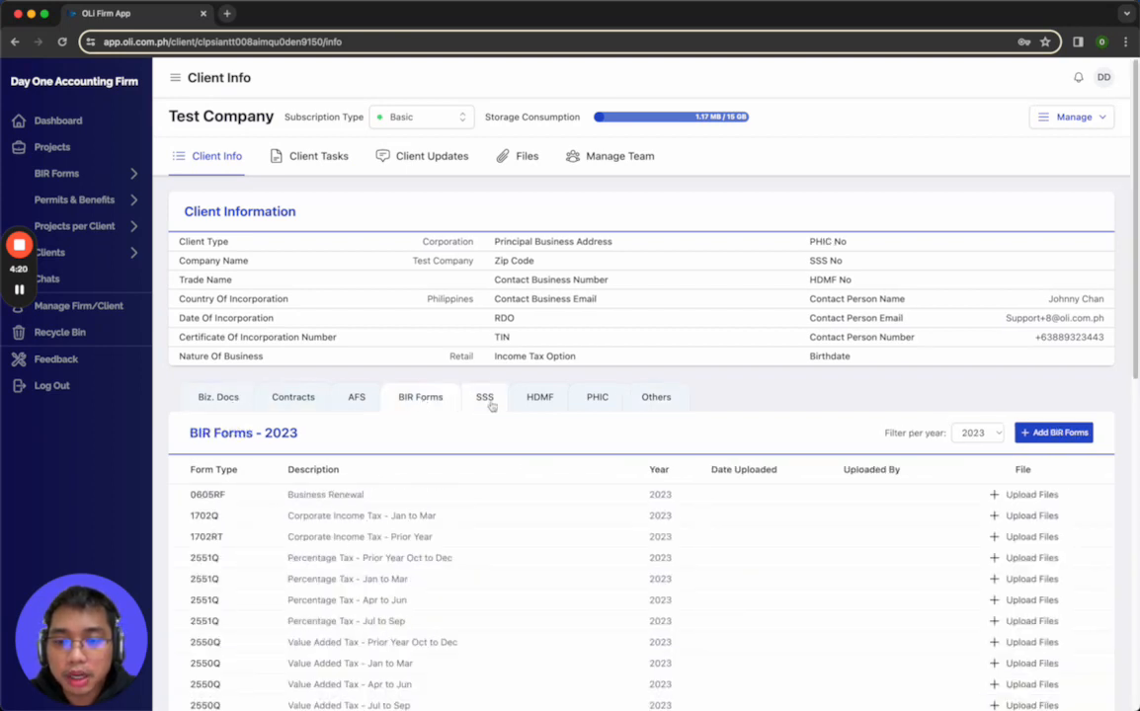
click(484, 400)
click(546, 405)
click(594, 404)
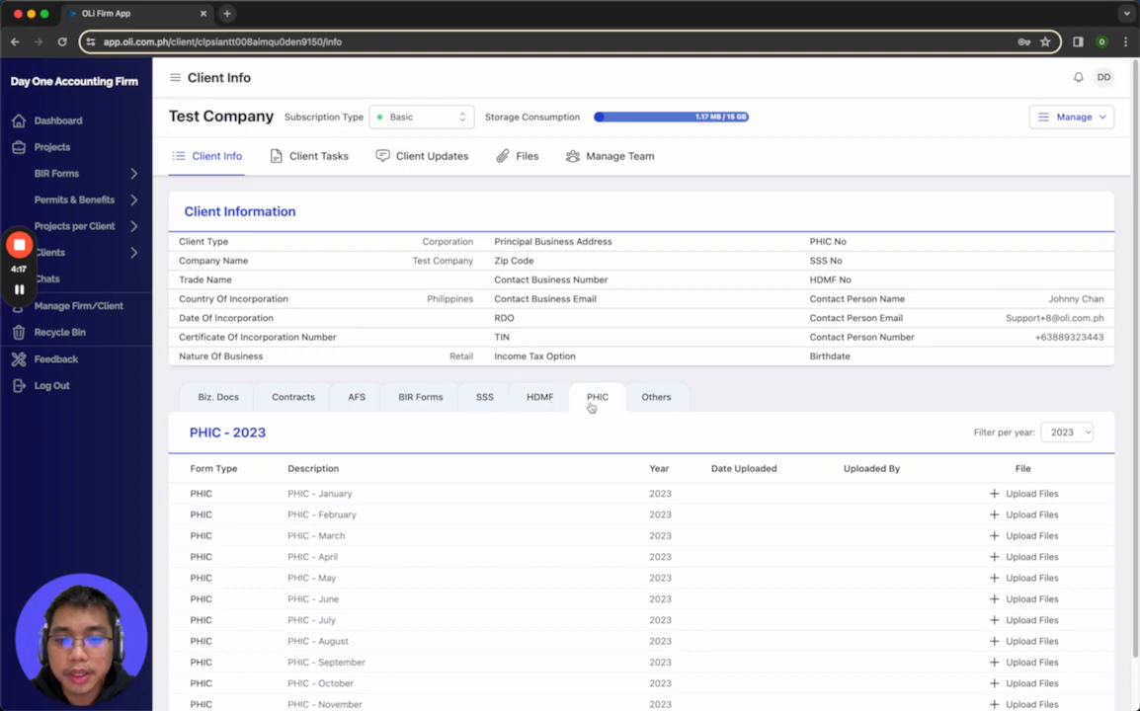
drag(193, 243, 1105, 346)
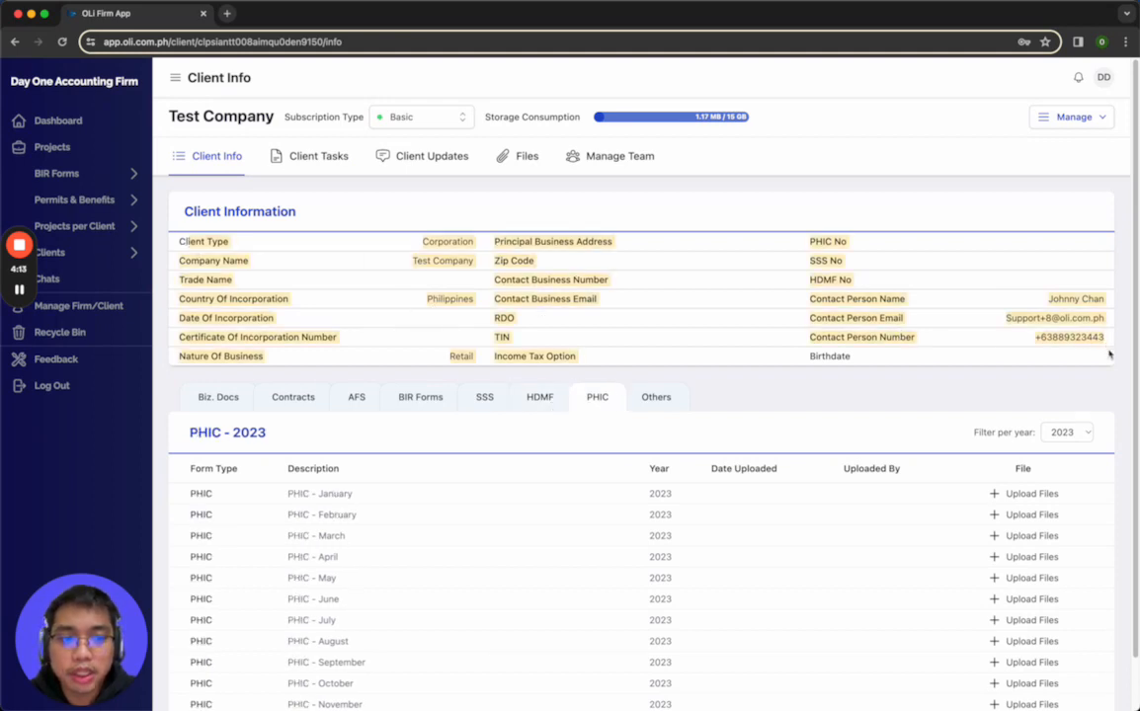
click(979, 381)
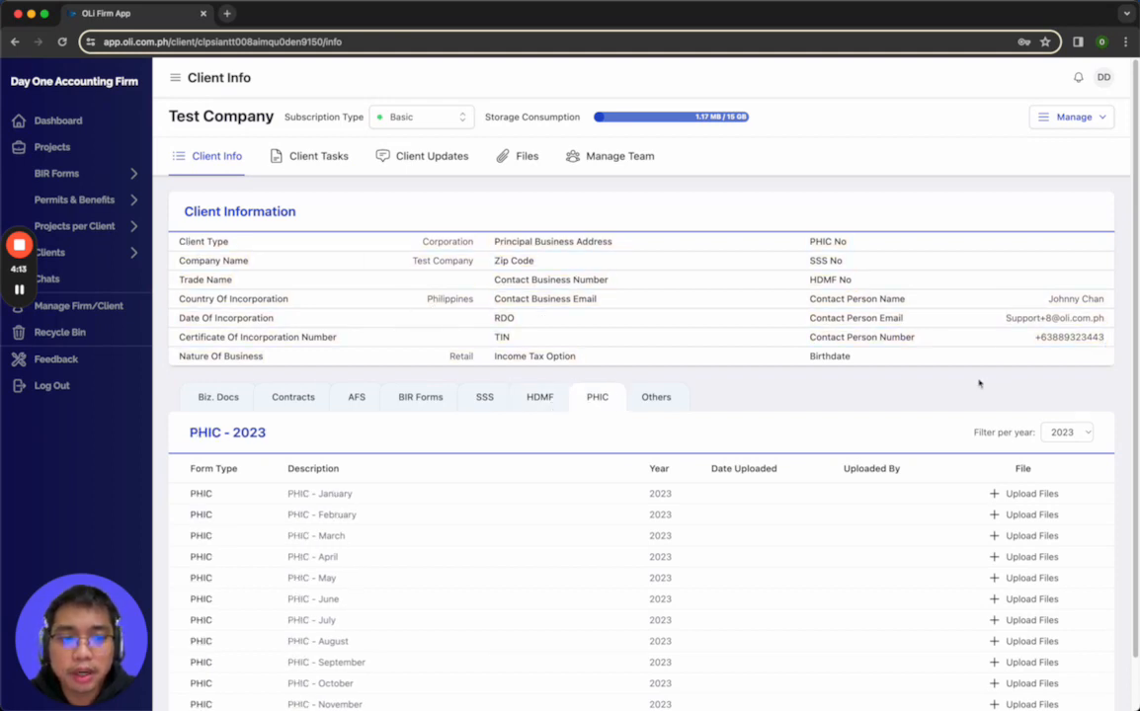
Upload the image 0-02-06-2a...0b7b48e.jpg to the 2023 Certificate of Incorporation entry in Biz. Docs
click(215, 398)
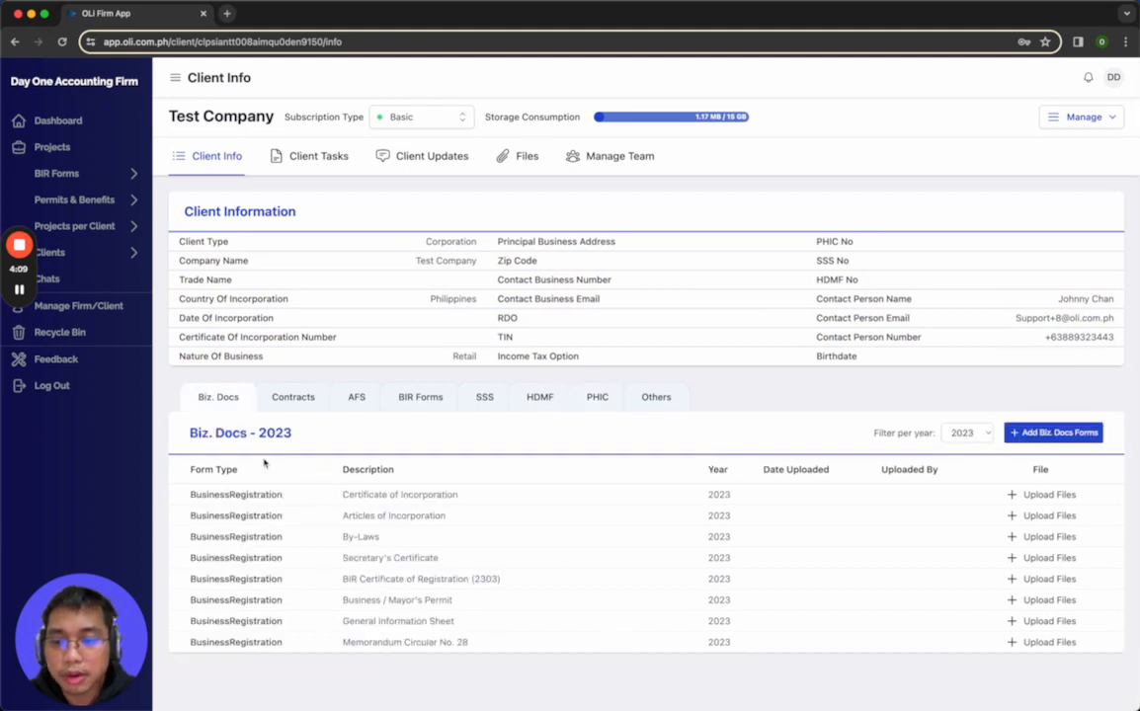
double_click(387, 496)
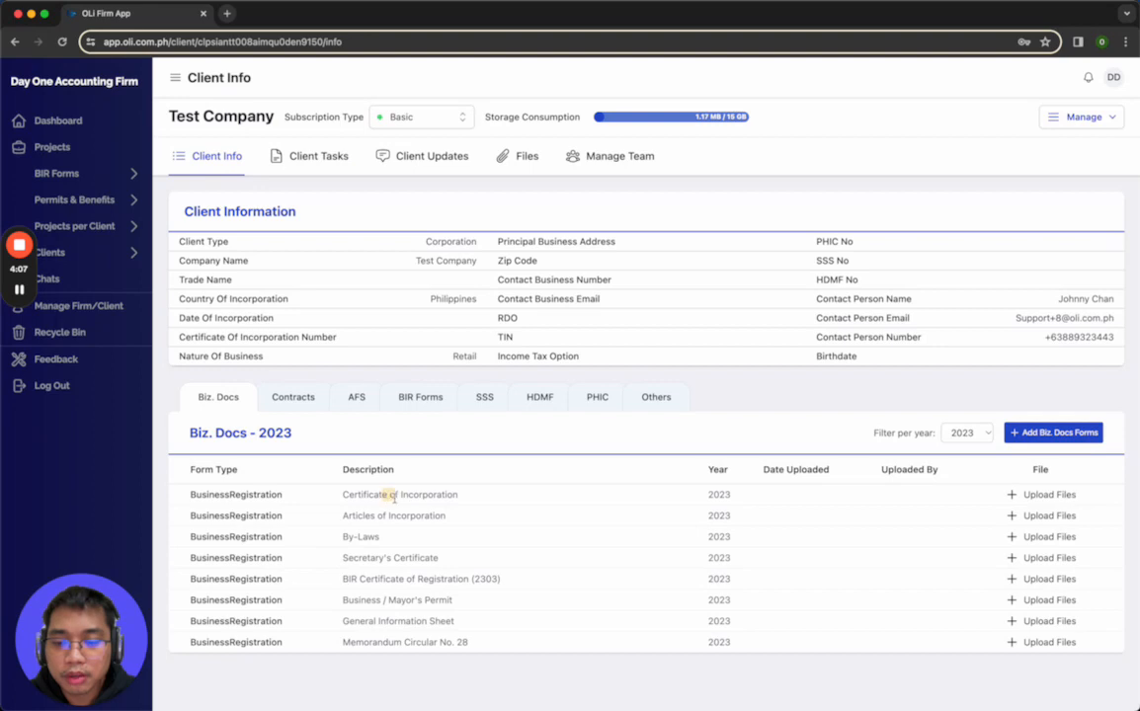
click(1052, 497)
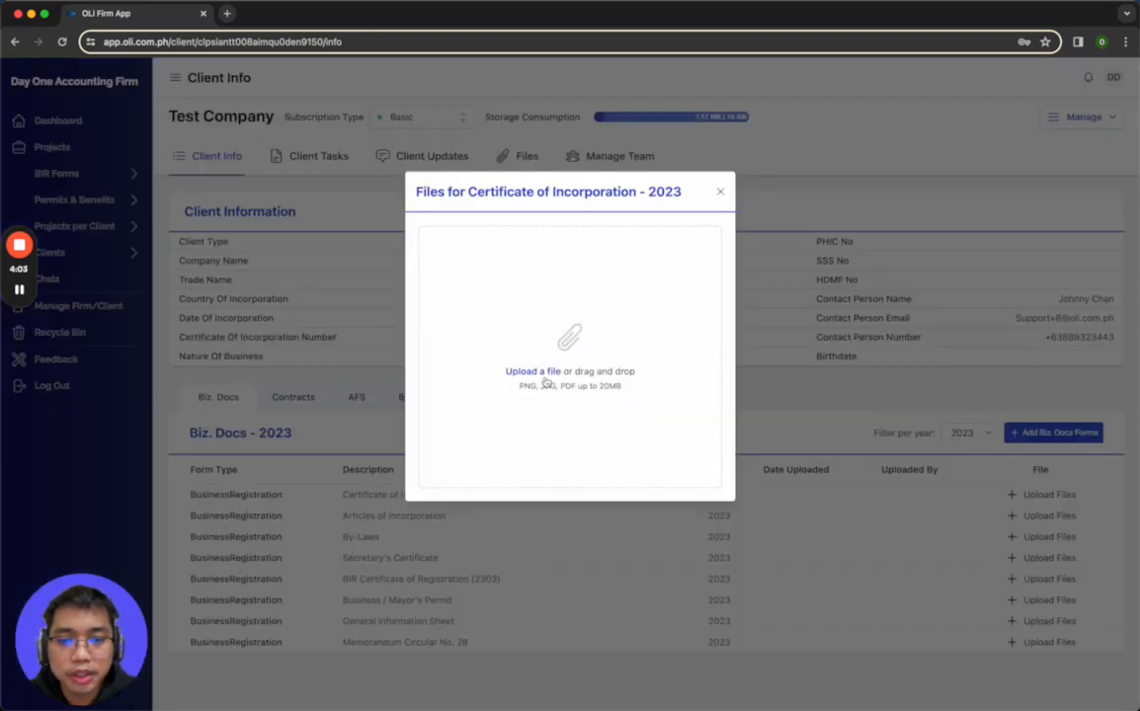
click(545, 380)
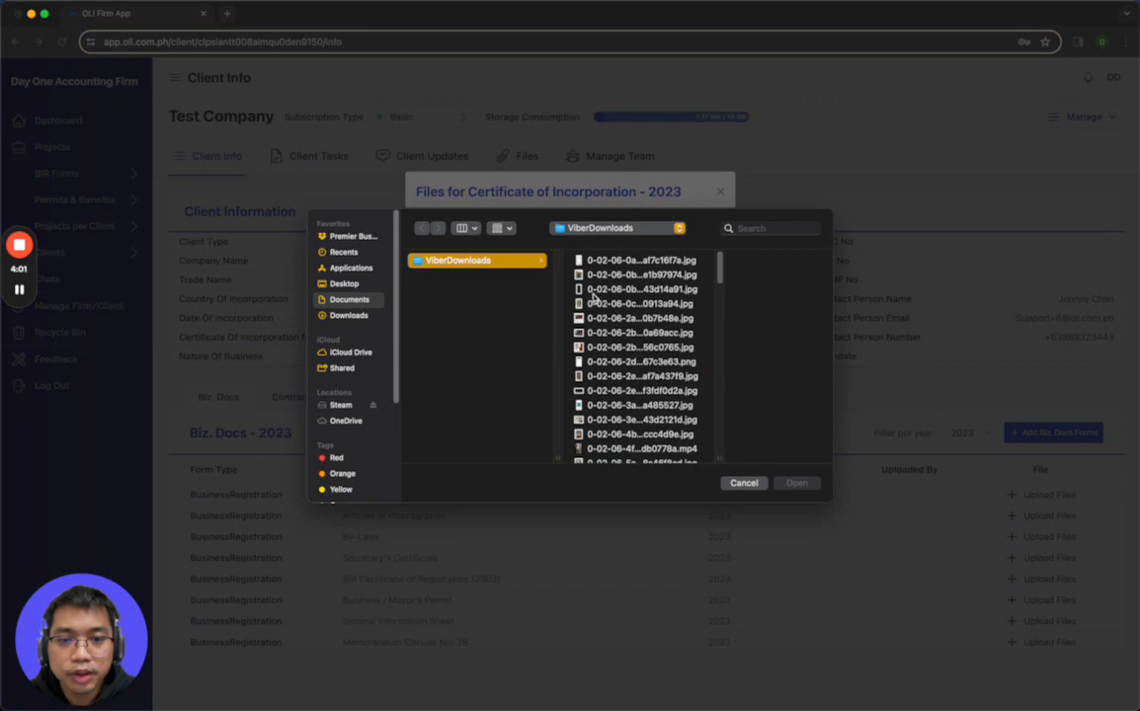
click(622, 318)
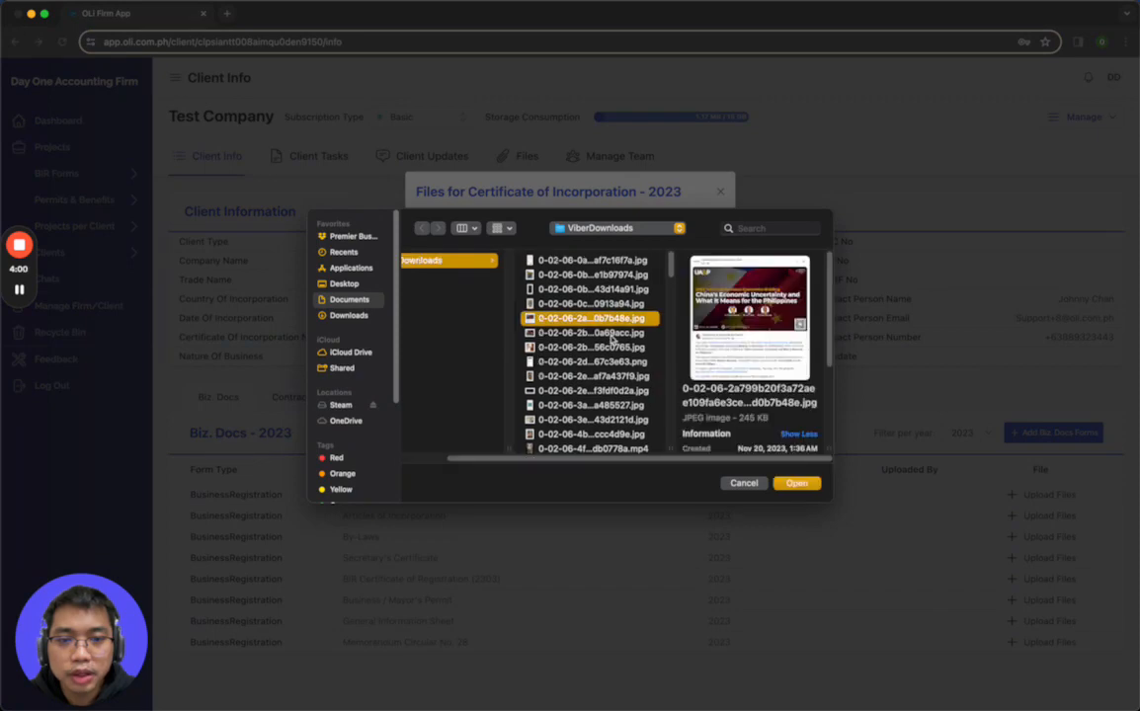
click(795, 483)
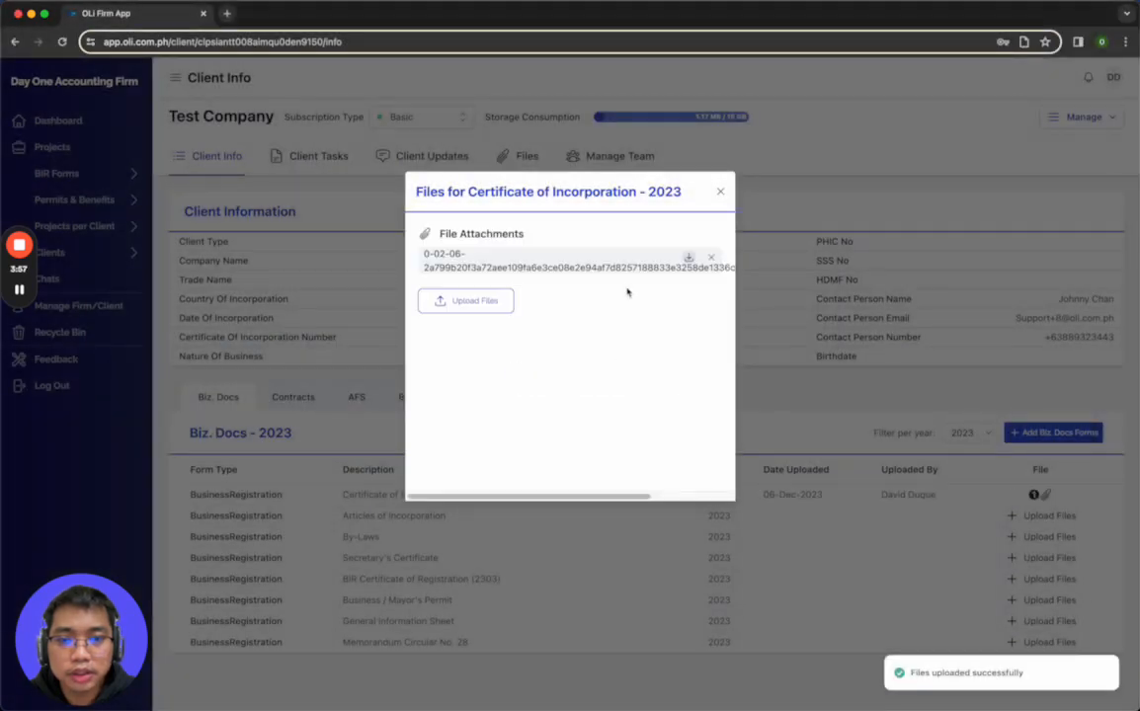
click(719, 194)
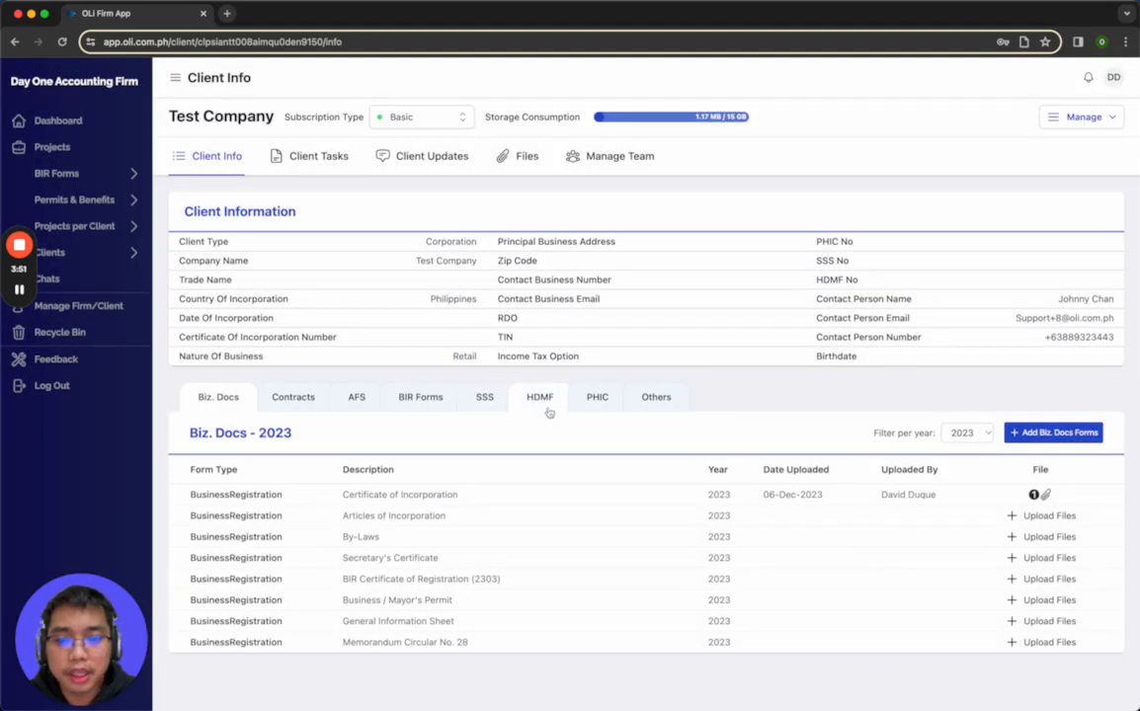
Upload the image 0-02-06-0a...af7c16f7a.jpg to the SSS - January entry for 2023
click(484, 398)
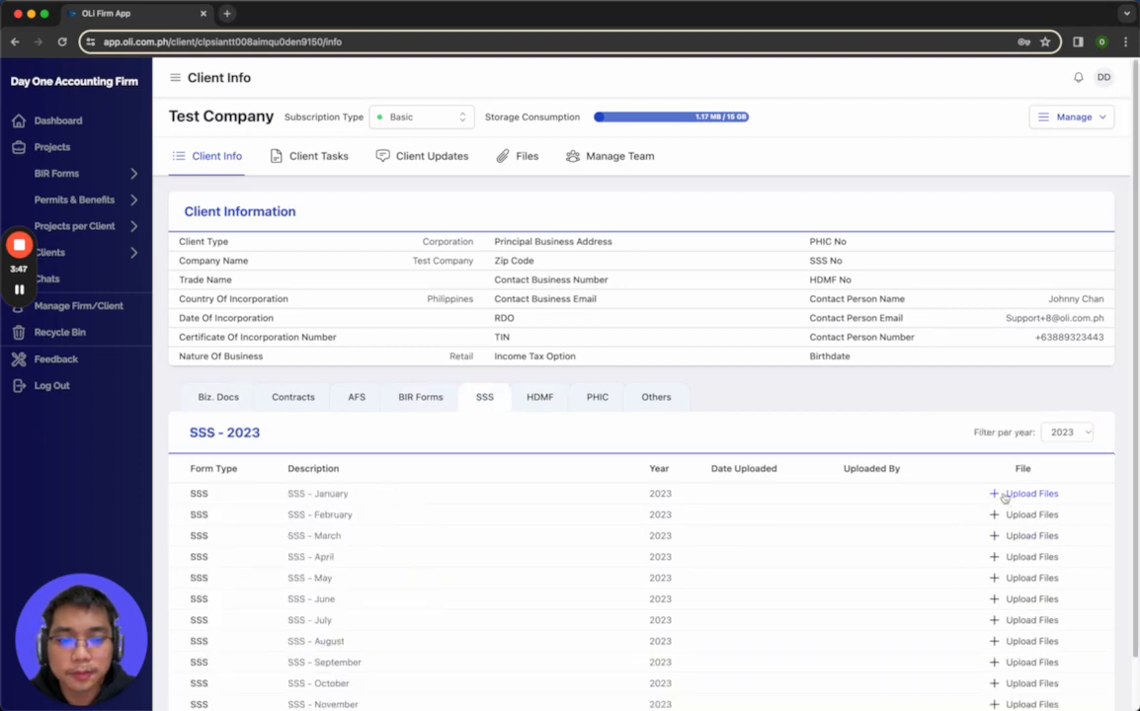
click(997, 494)
click(523, 371)
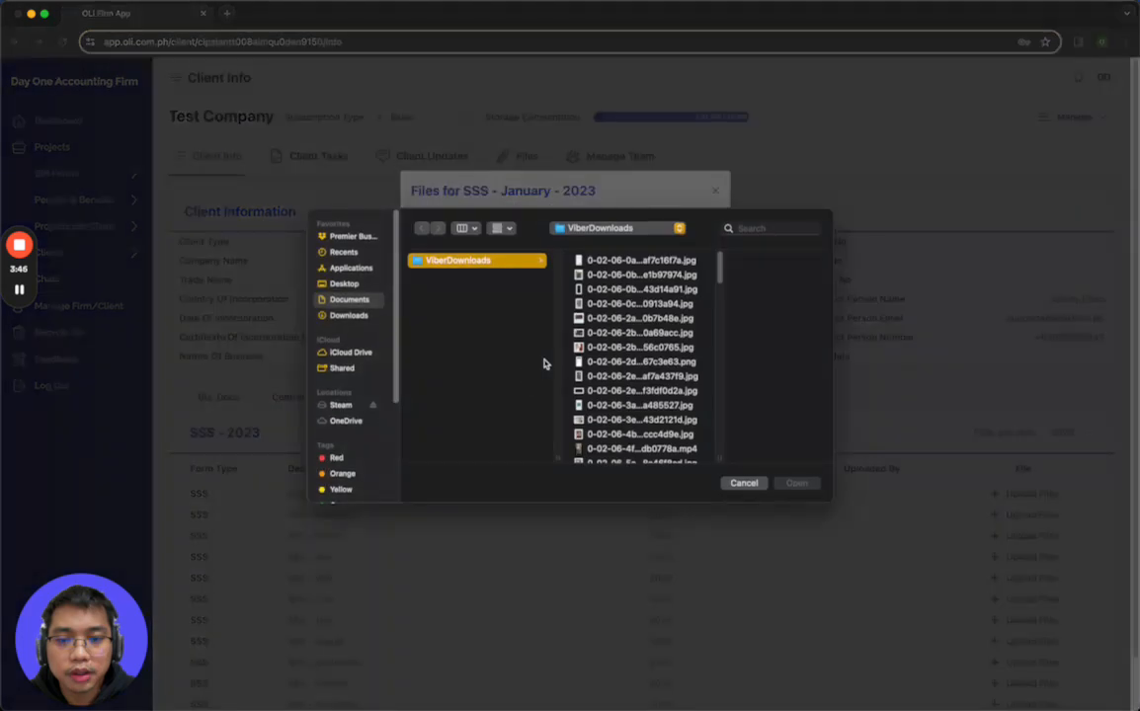
click(597, 262)
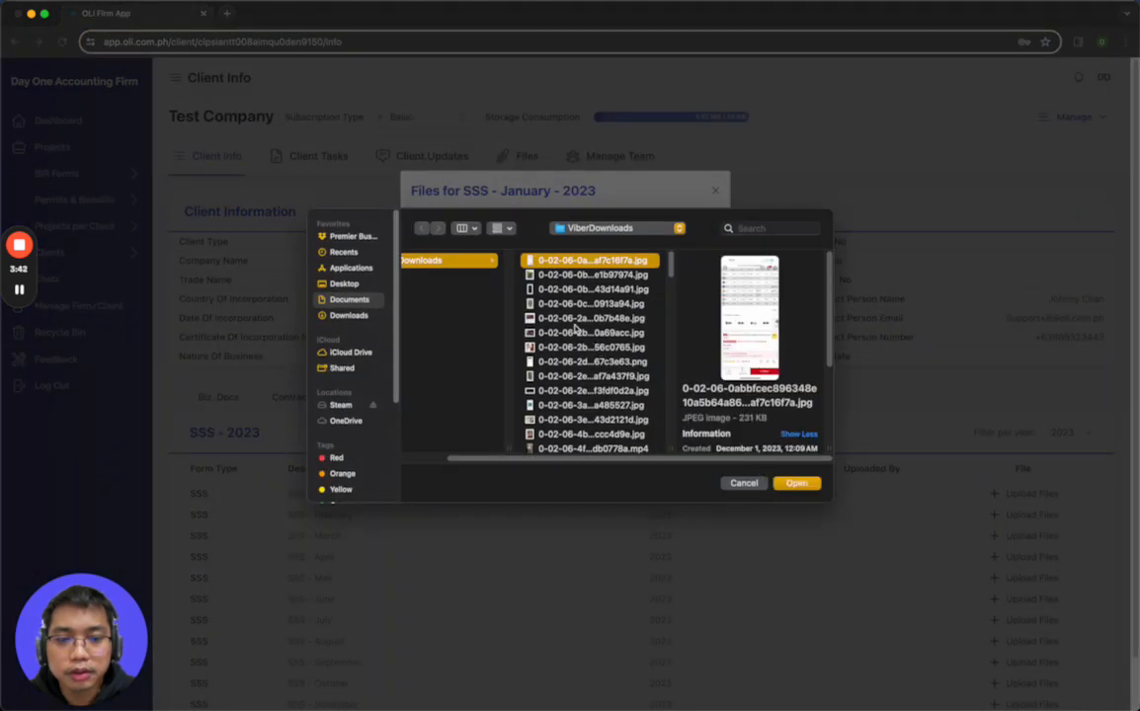
click(569, 291)
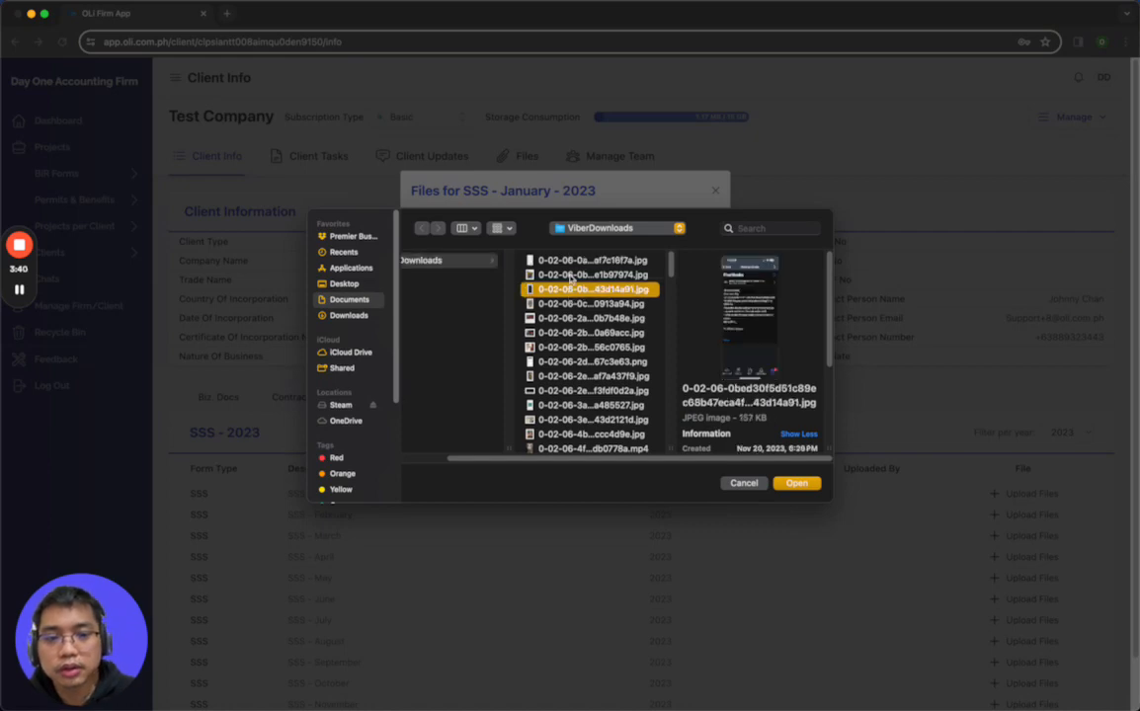
click(571, 276)
click(571, 262)
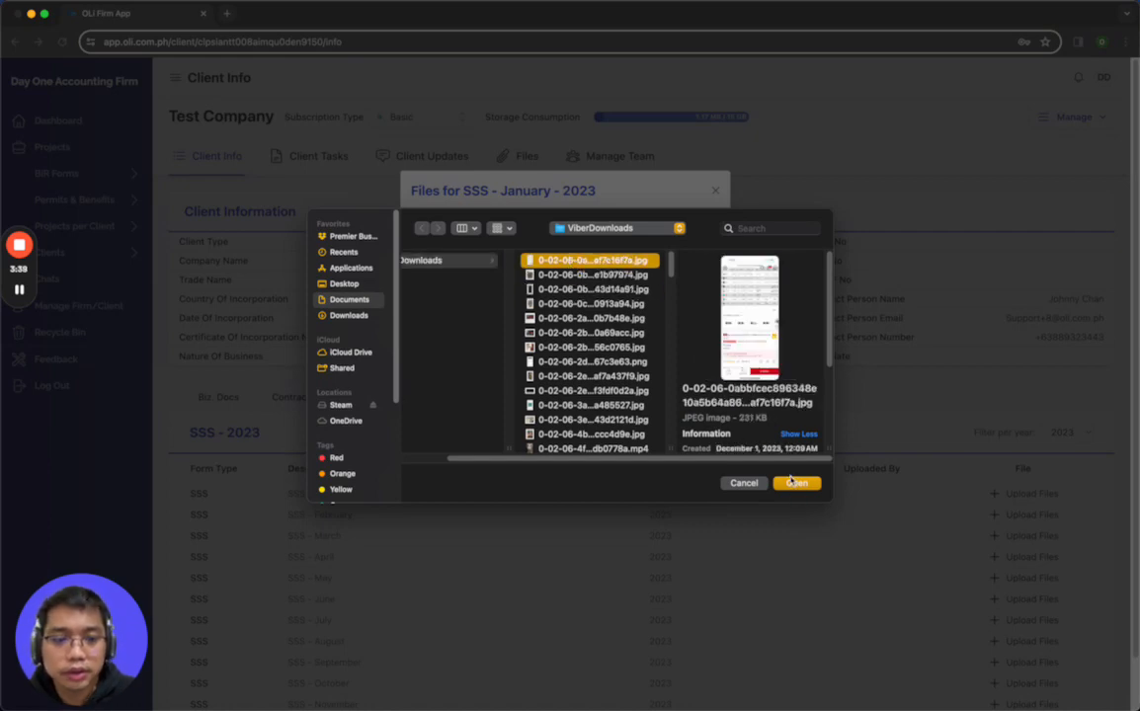
click(795, 481)
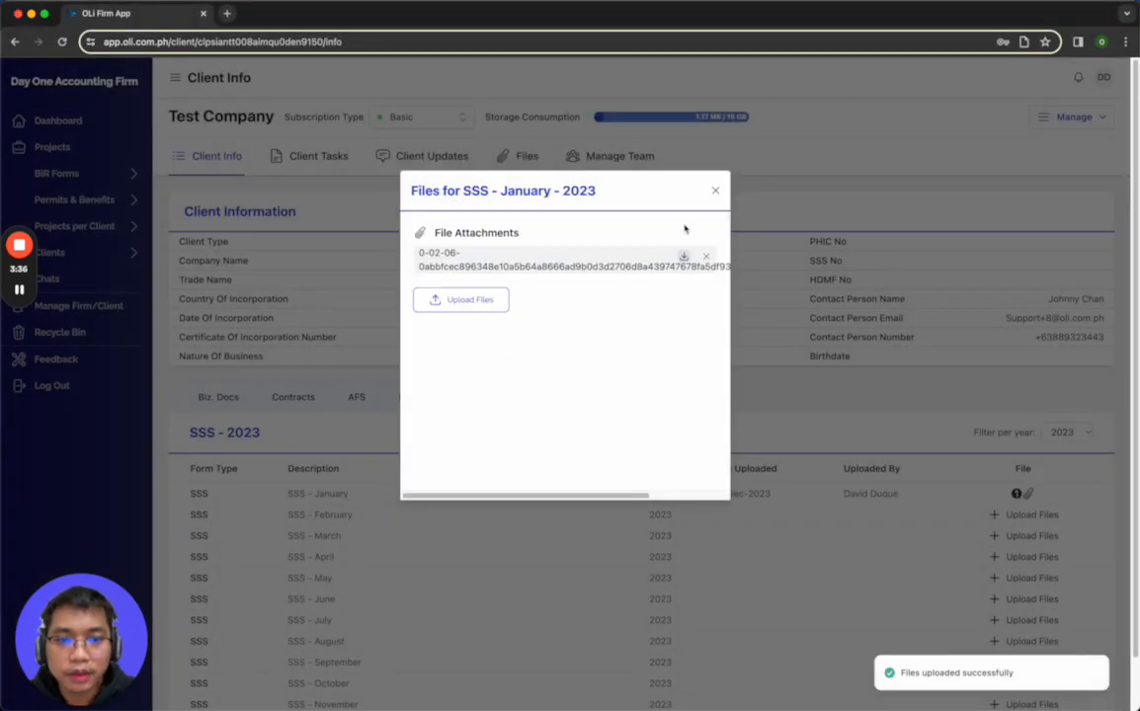
click(712, 194)
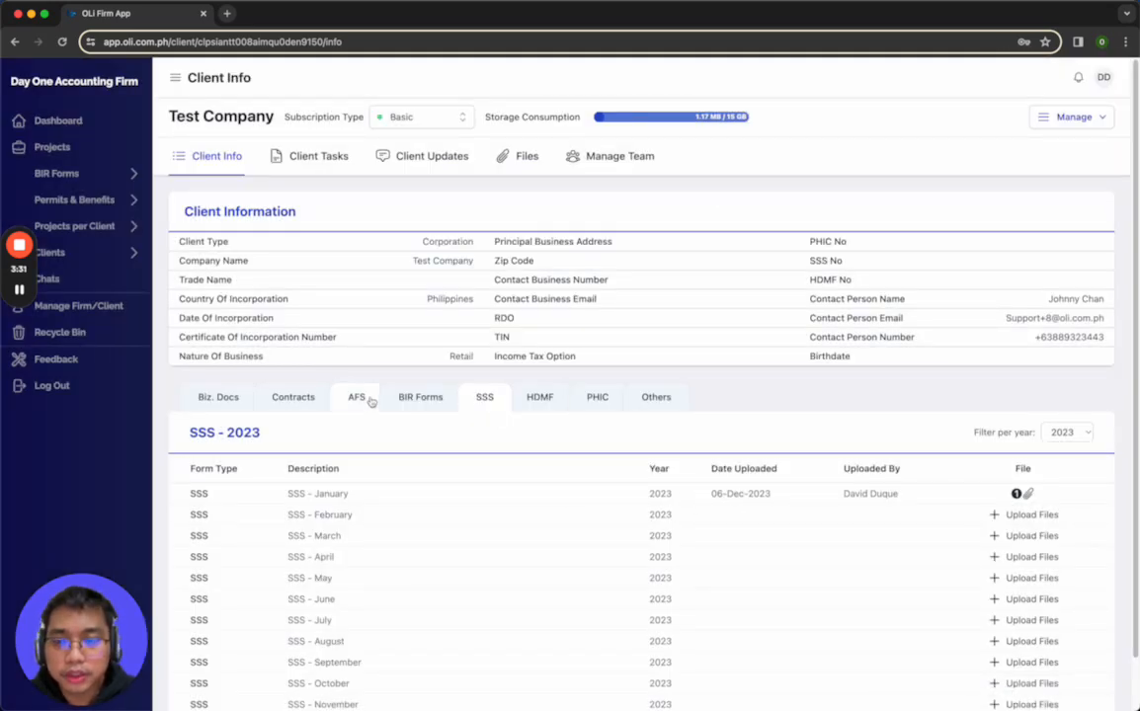
Review the Biz. Docs, BIR Forms and SSS lists of Test Company again
click(222, 398)
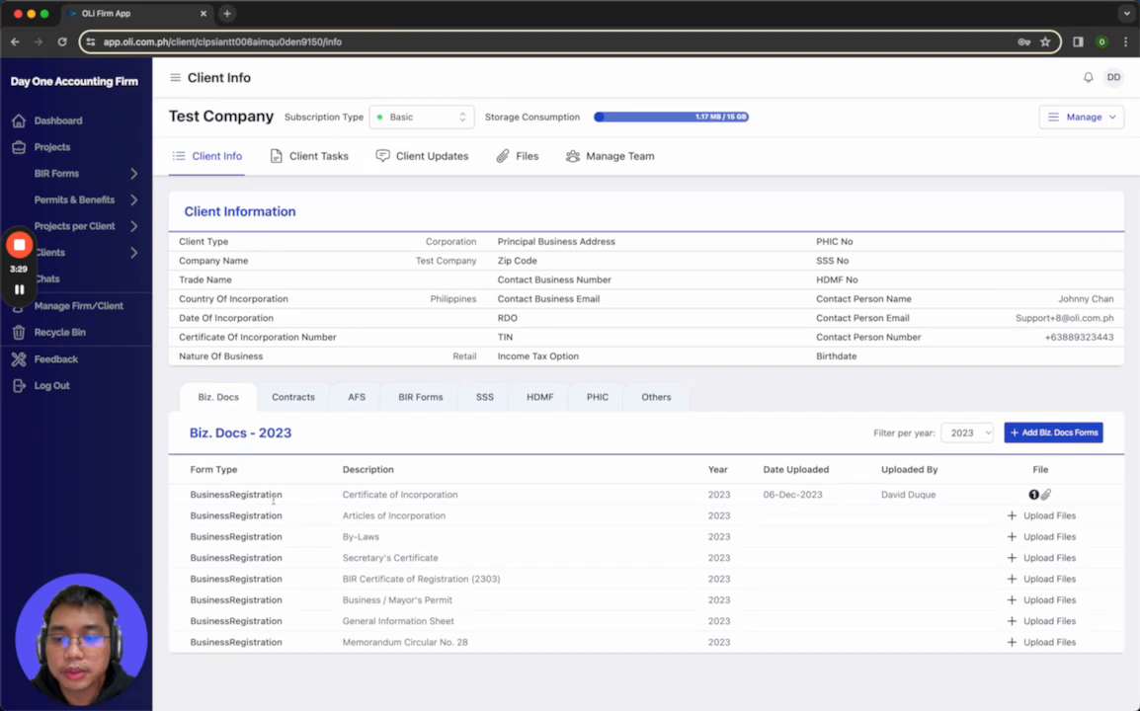
click(421, 395)
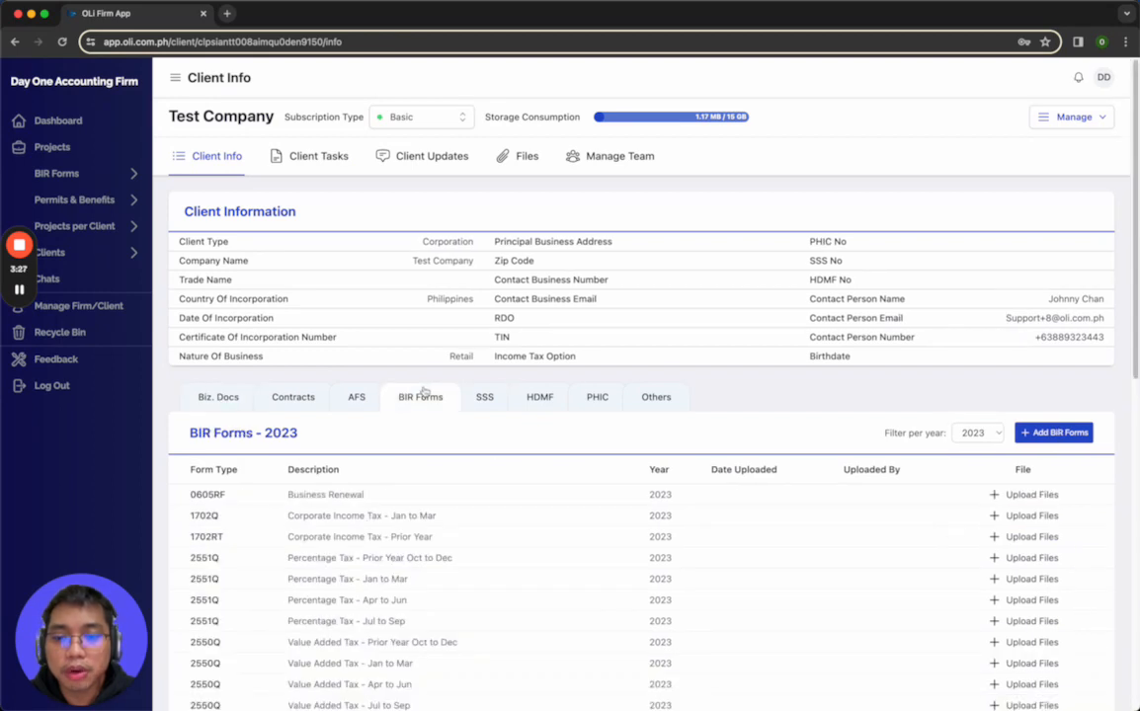
click(492, 405)
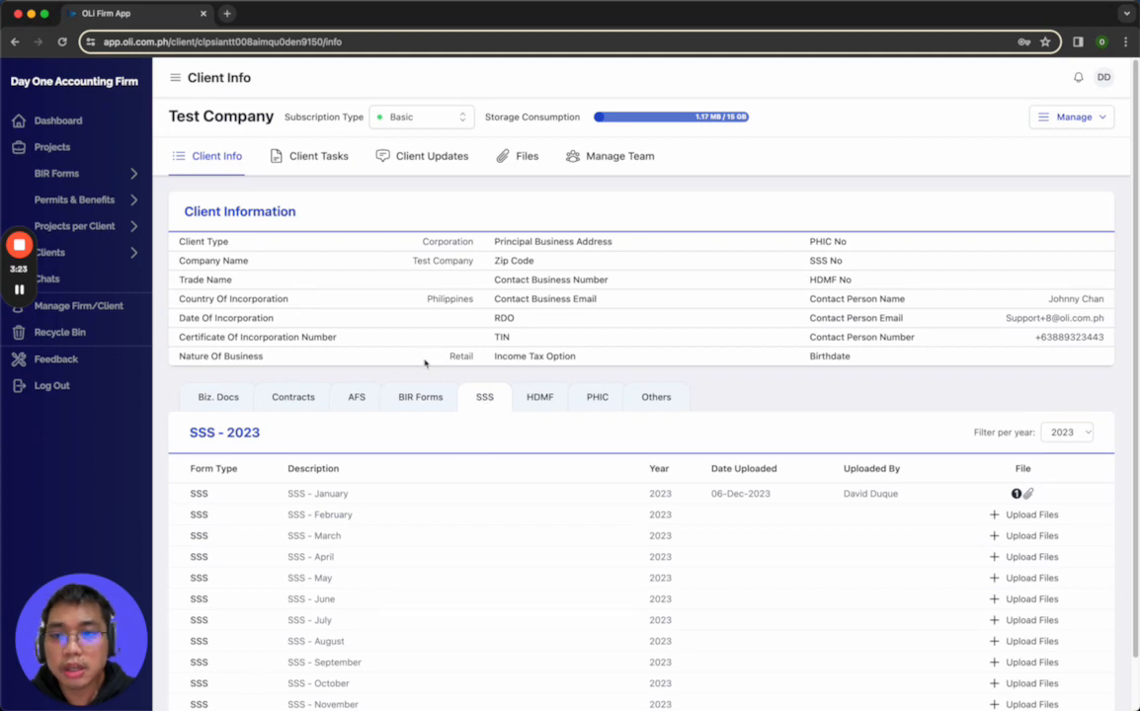
Show the client tasks assigned to Test Company
click(306, 166)
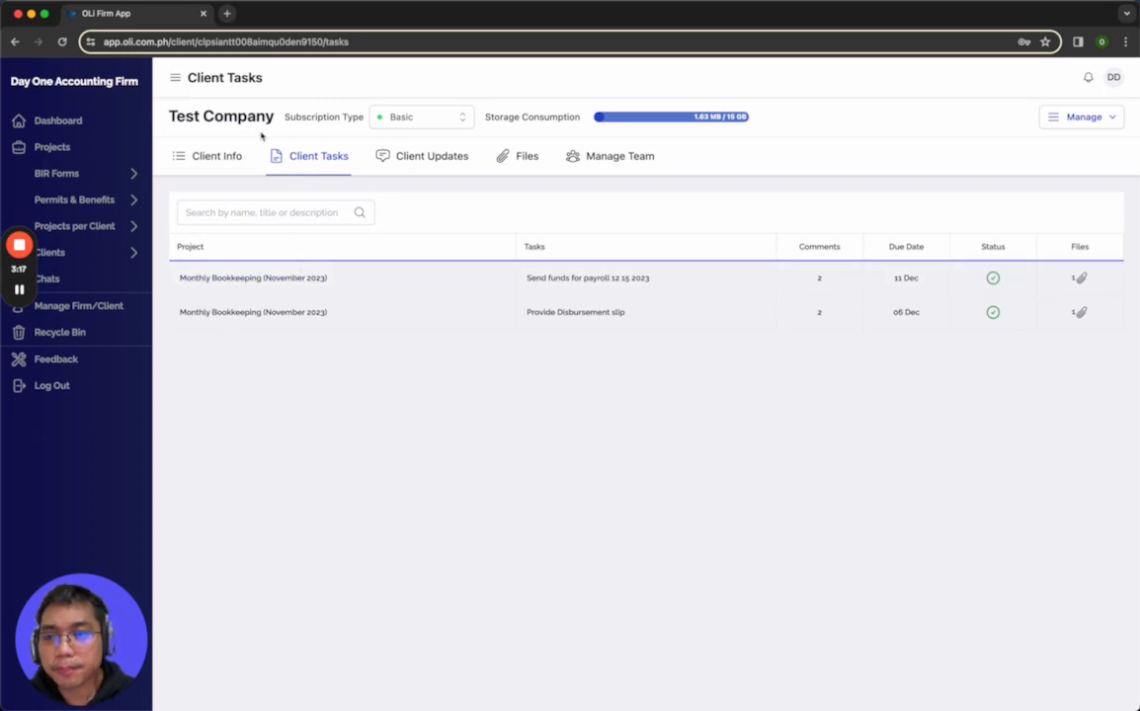
drag(170, 115, 276, 117)
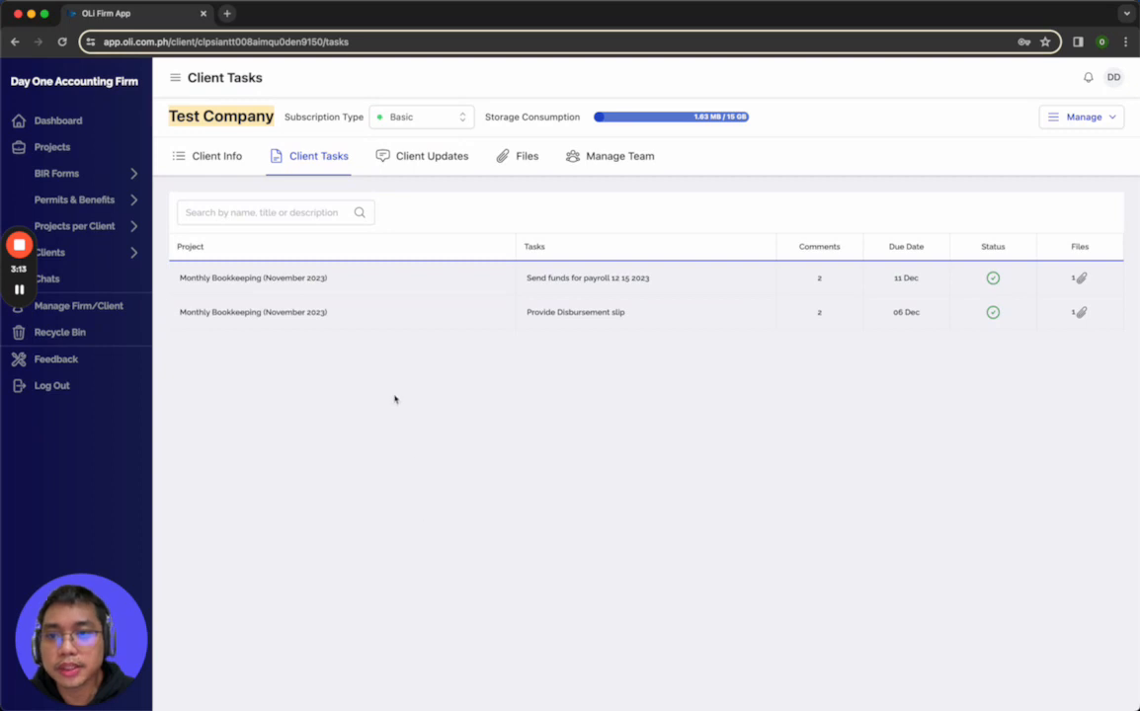
click(412, 528)
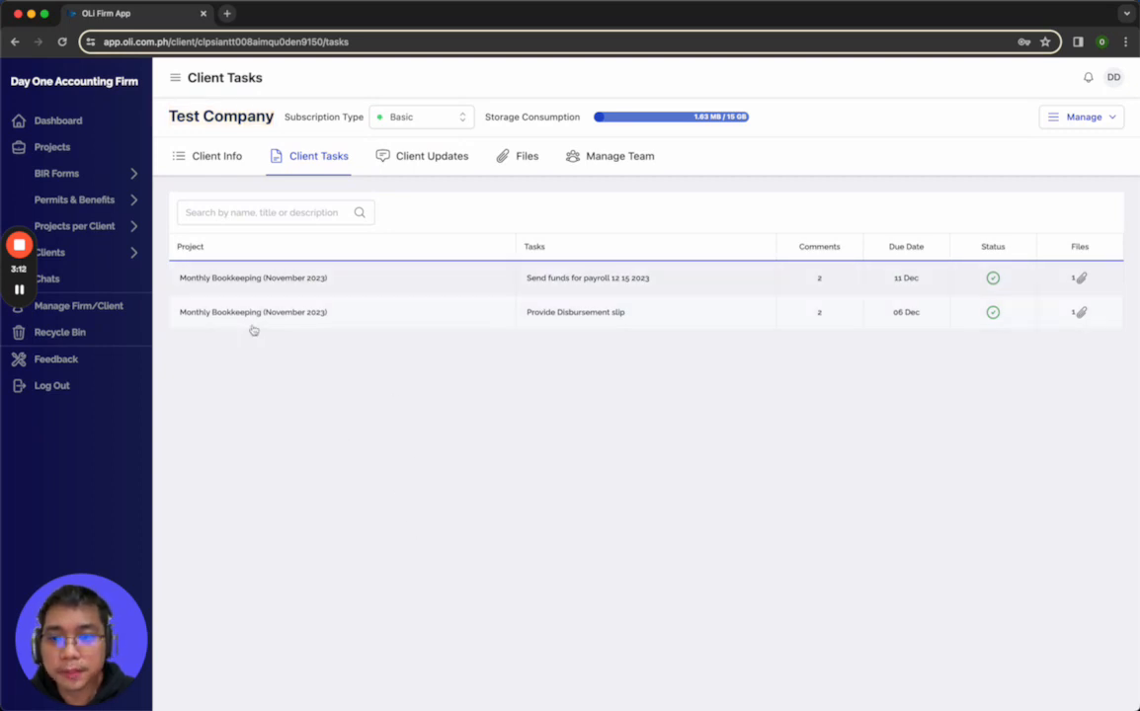
Open the "Send funds for payroll 12 15 2023" task, read its title and comments, and view the attachment IMG_0875.JPG
click(423, 289)
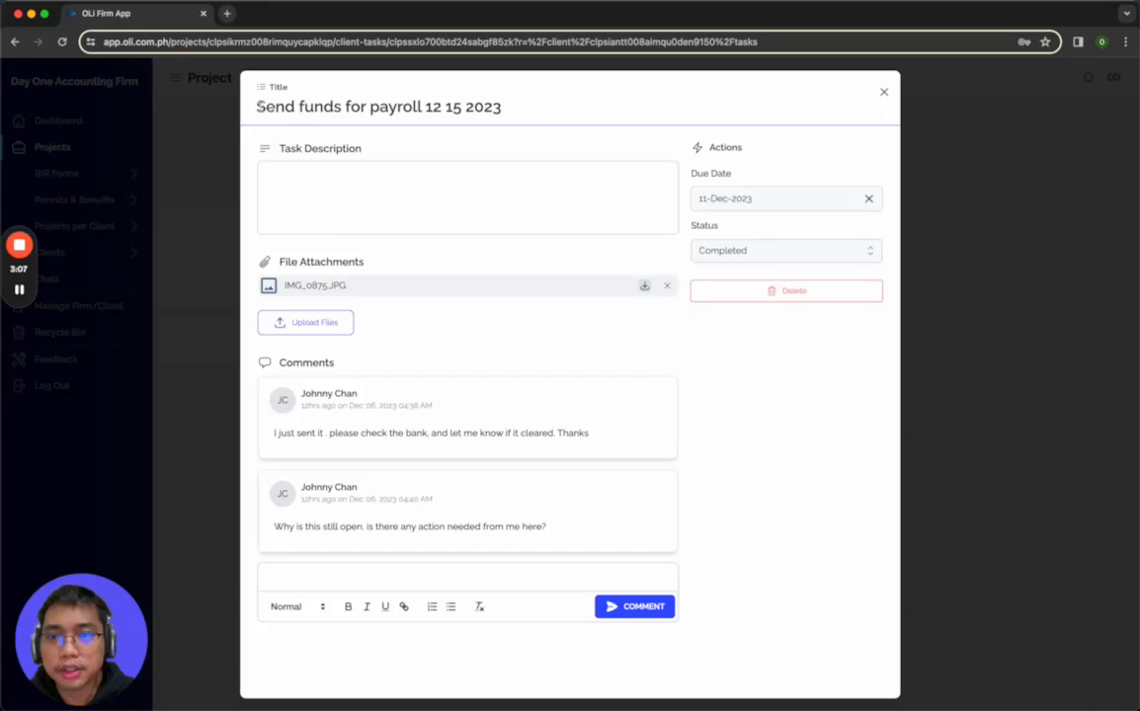
drag(259, 106, 423, 106)
click(505, 107)
click(422, 107)
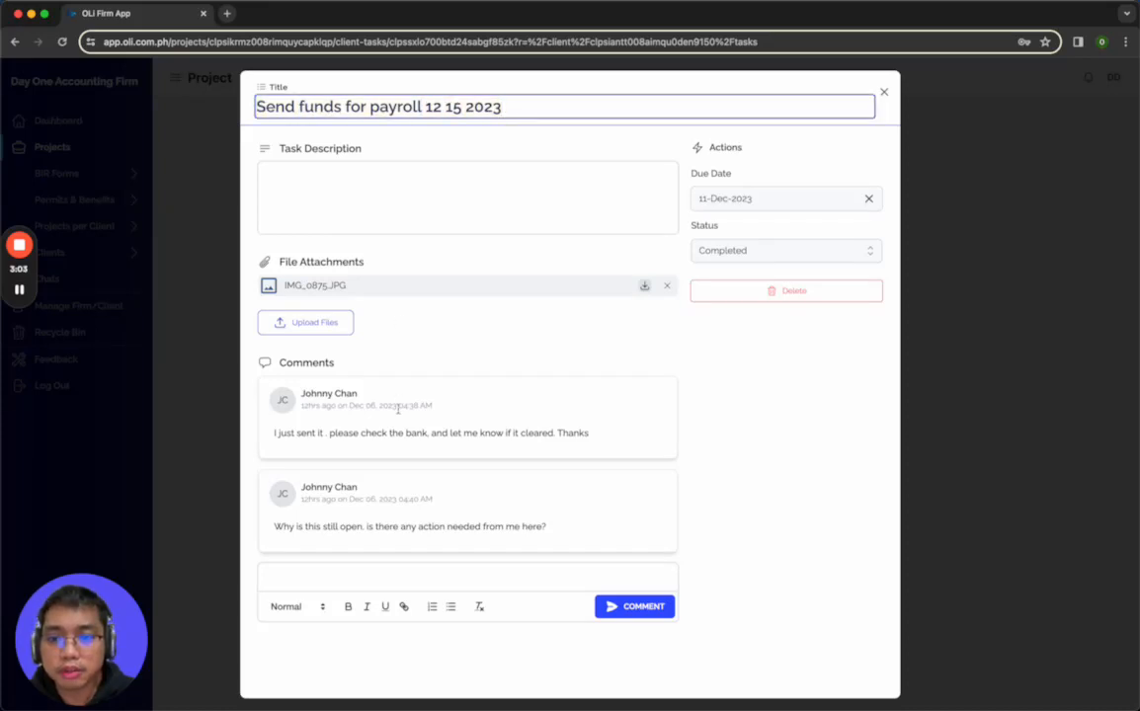
drag(296, 432, 478, 433)
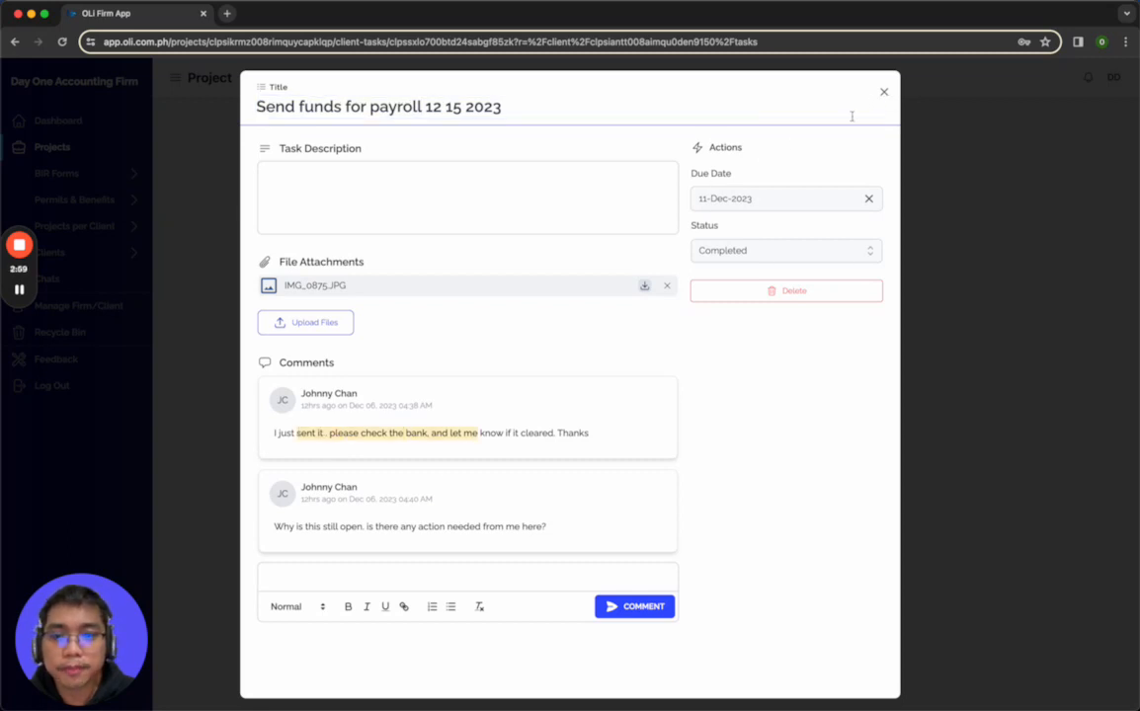
click(306, 285)
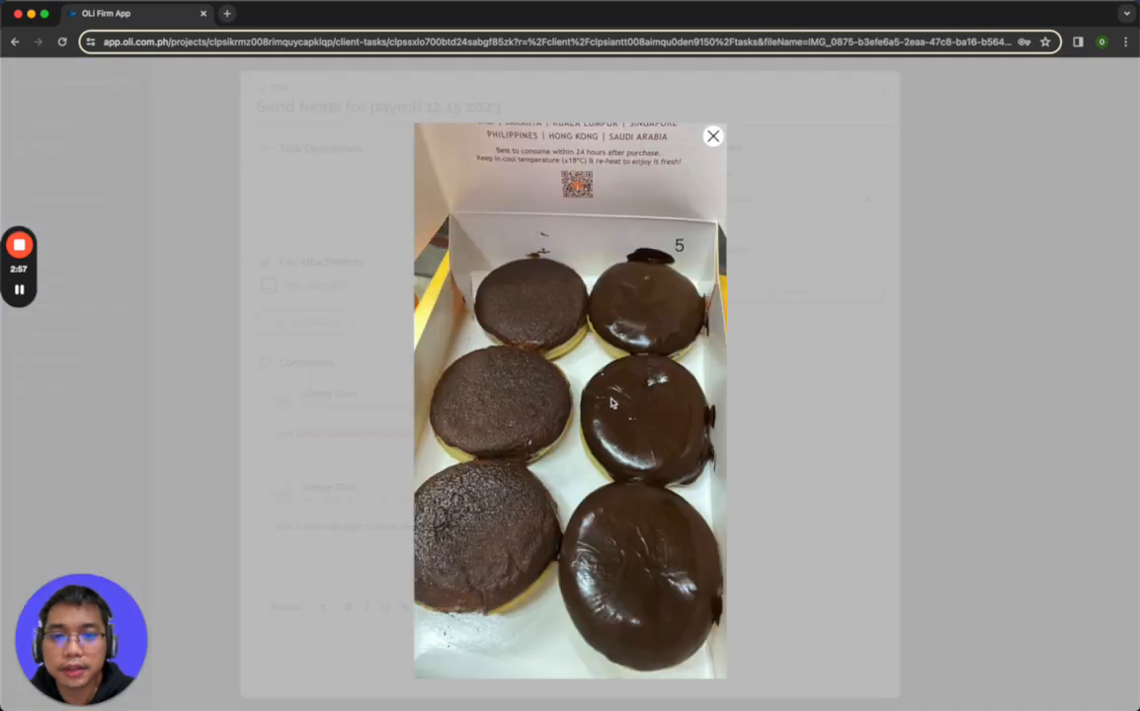
Close the payroll task, then open the "Provide Disbursement slip" task and review its title, comments and attached image
click(712, 135)
click(883, 94)
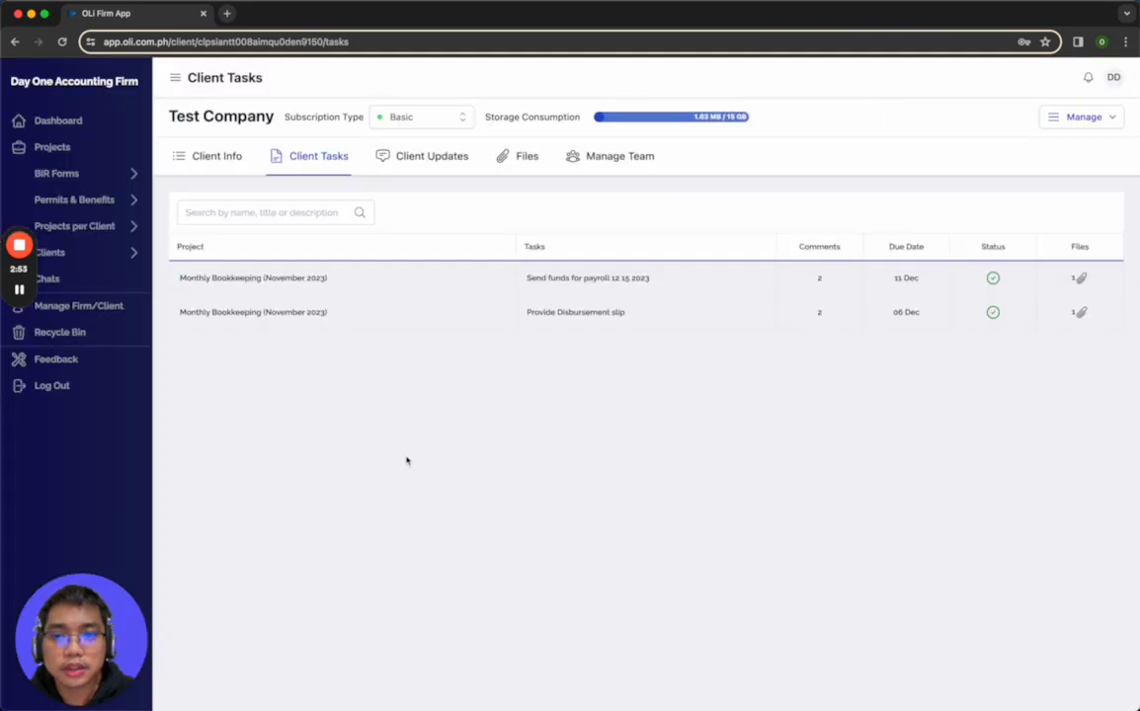
click(486, 317)
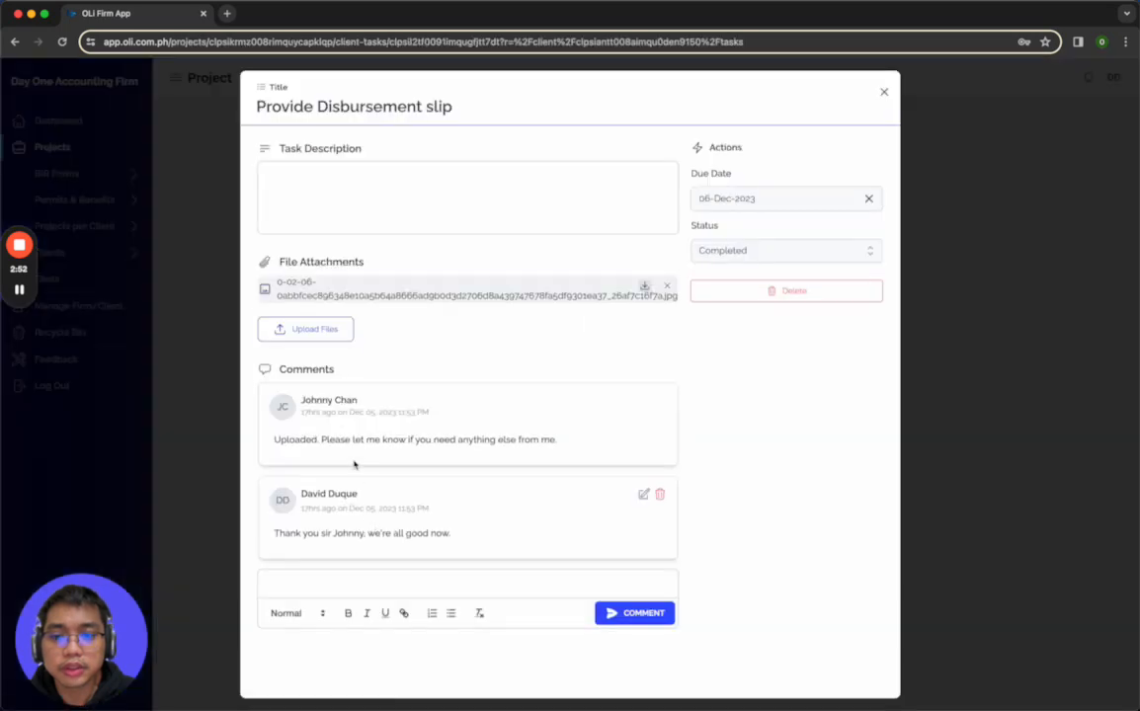
click(347, 289)
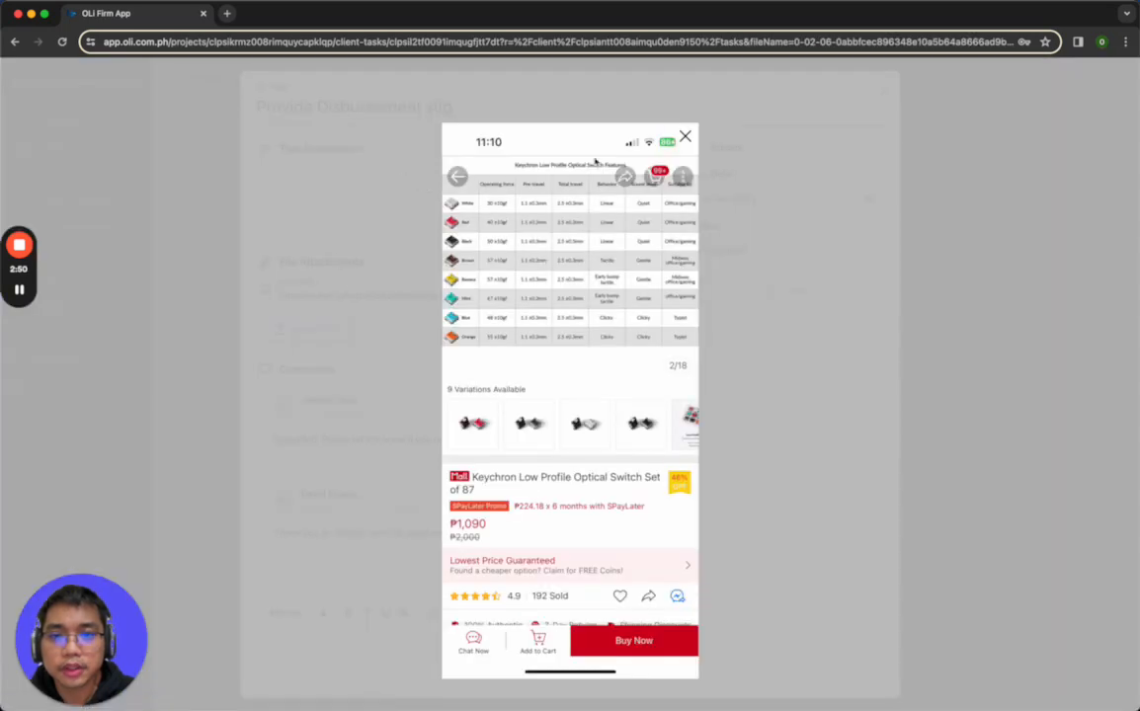
key(Escape)
drag(293, 106, 481, 102)
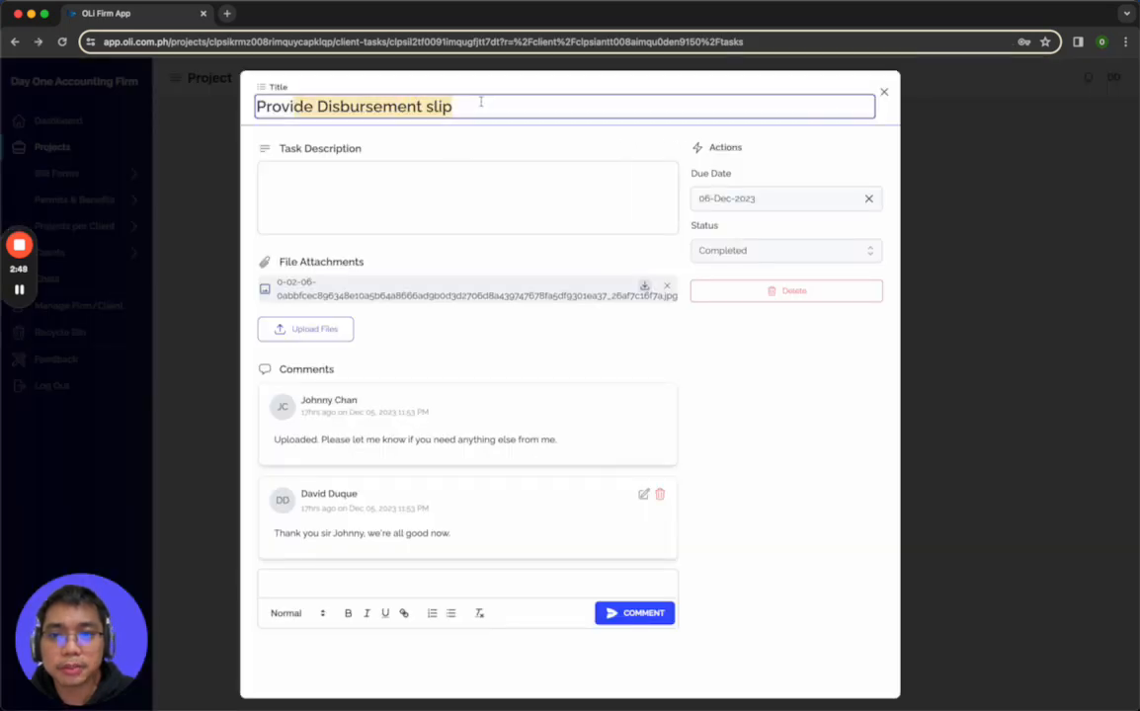
click(886, 91)
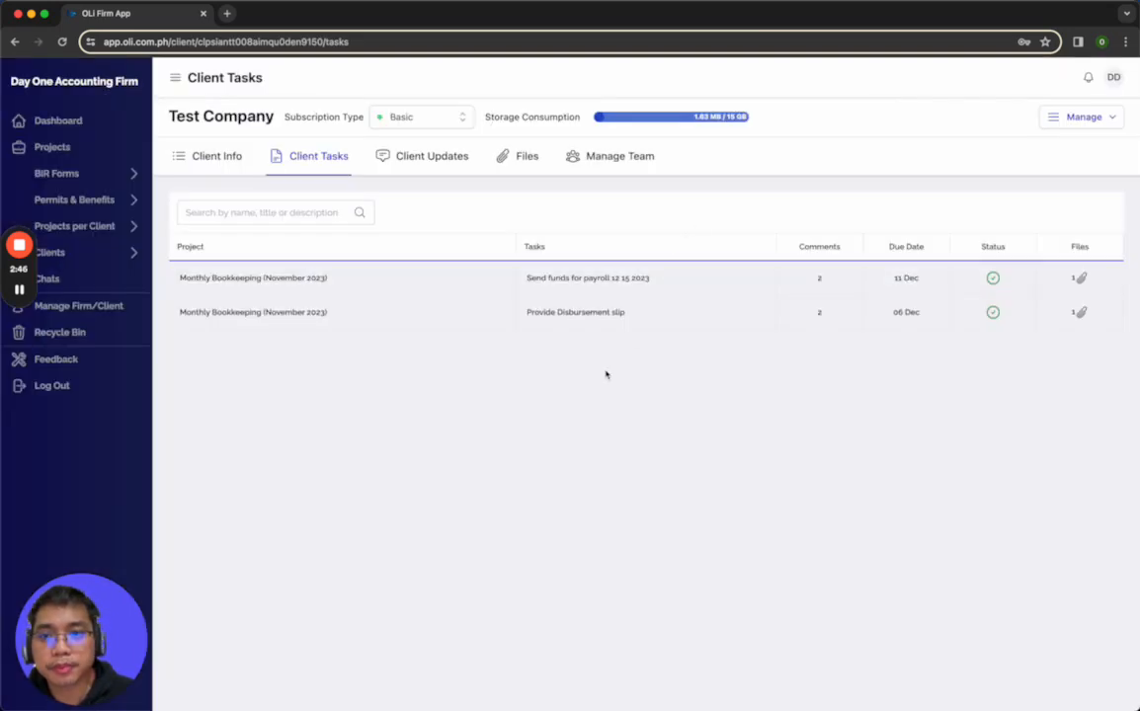
Open the client update "Need approval for Financial Statements if read.", read its comments and view the attached image
click(419, 163)
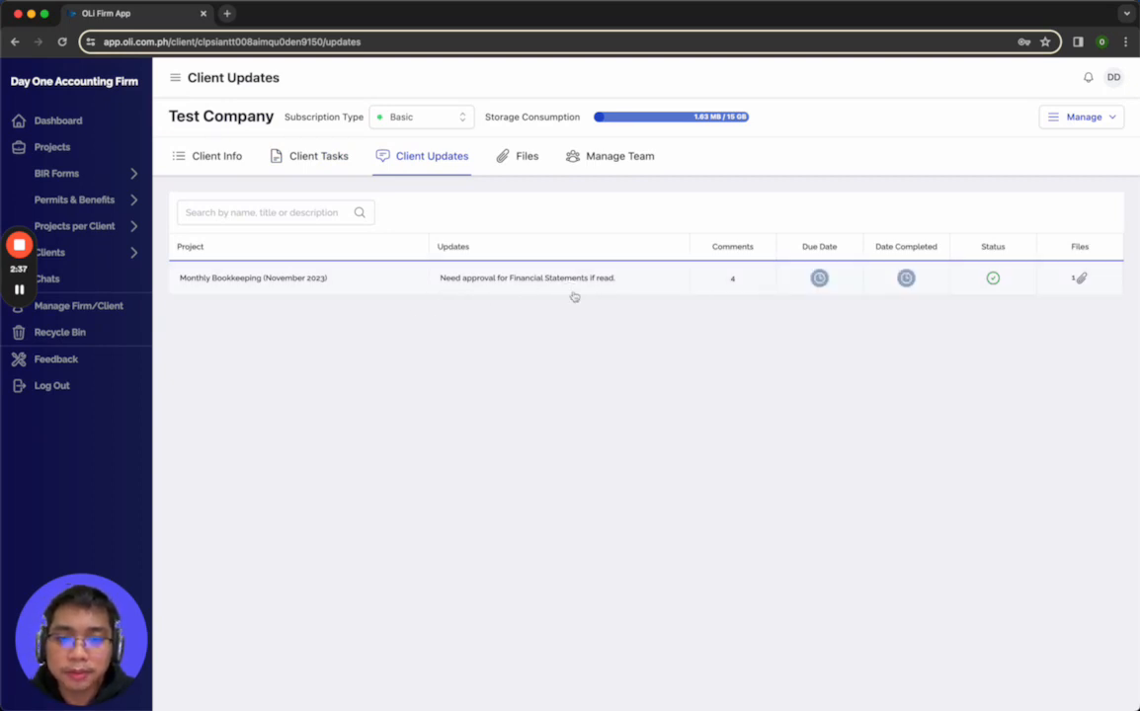
click(497, 281)
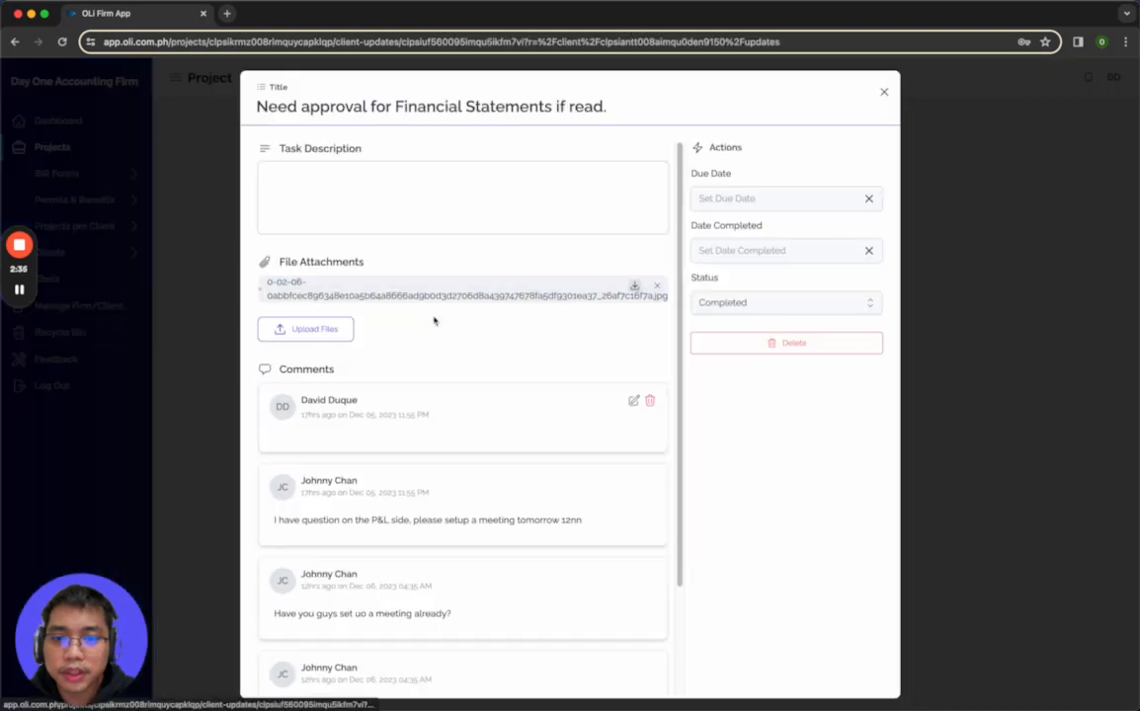
scroll(403, 413, down, 2)
scroll(403, 413, down, 3)
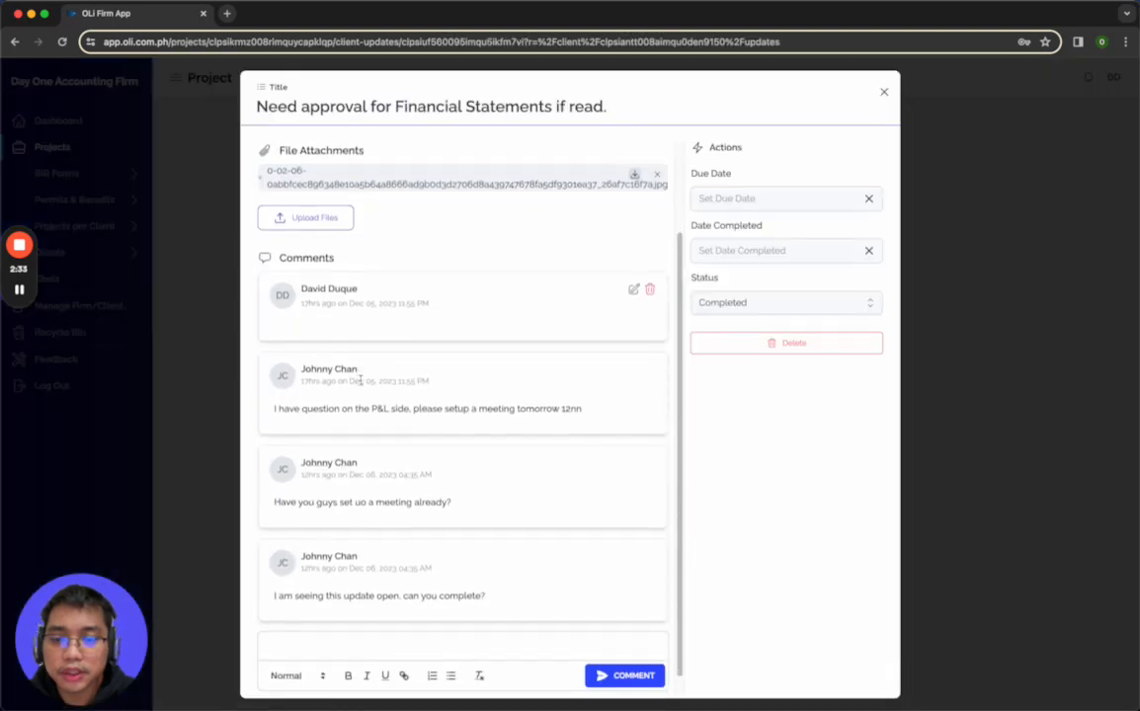
drag(293, 387, 424, 388)
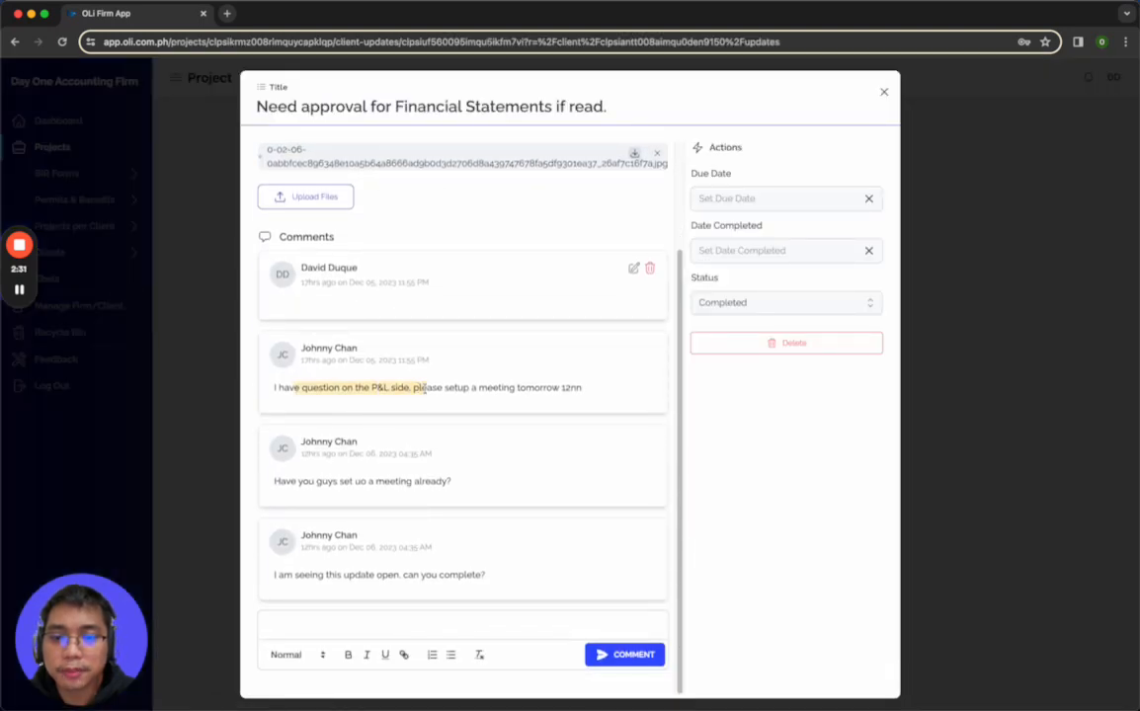
scroll(415, 376, up, 2)
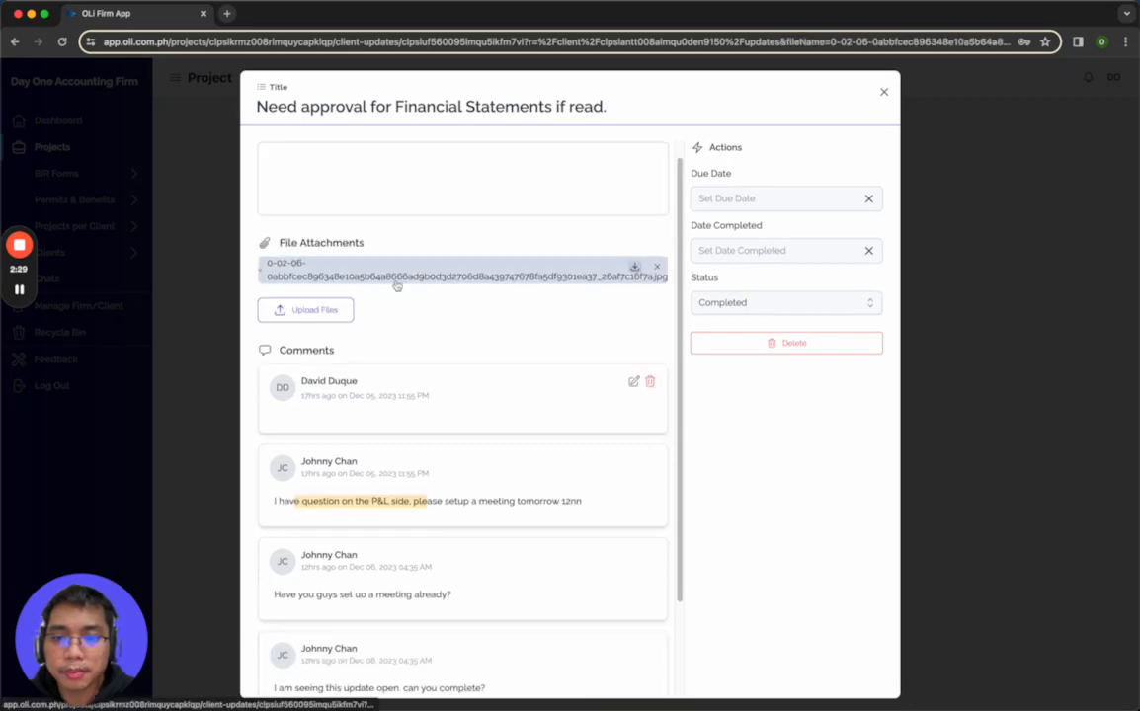
click(394, 286)
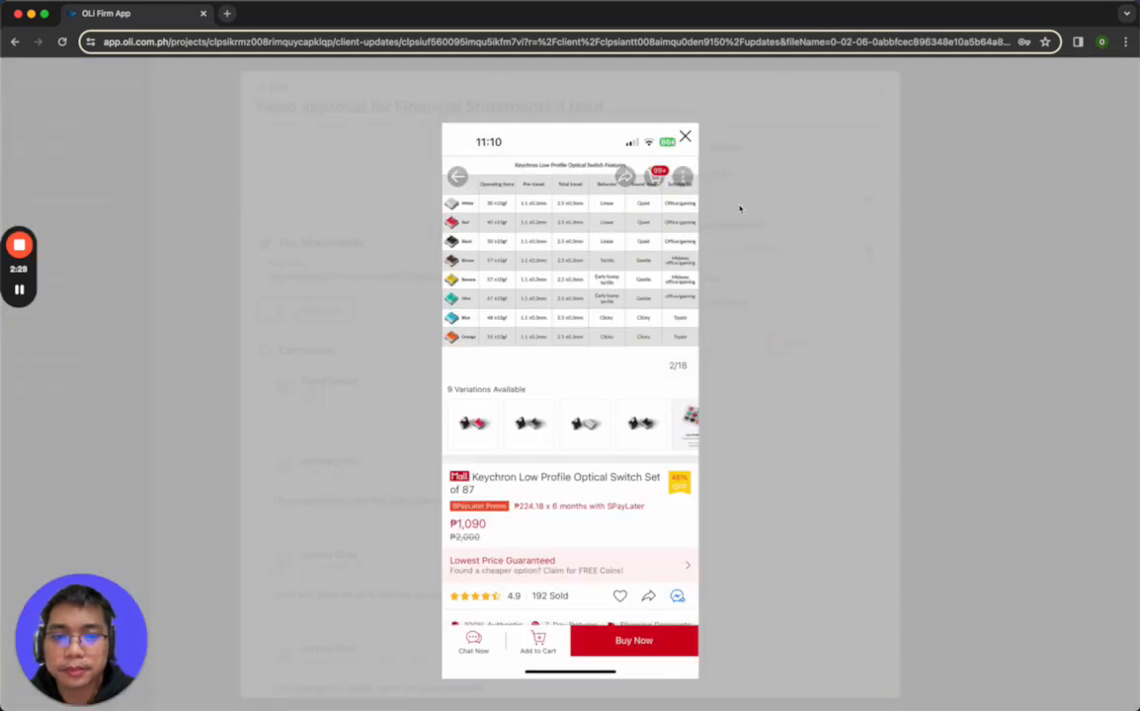
click(684, 136)
click(883, 92)
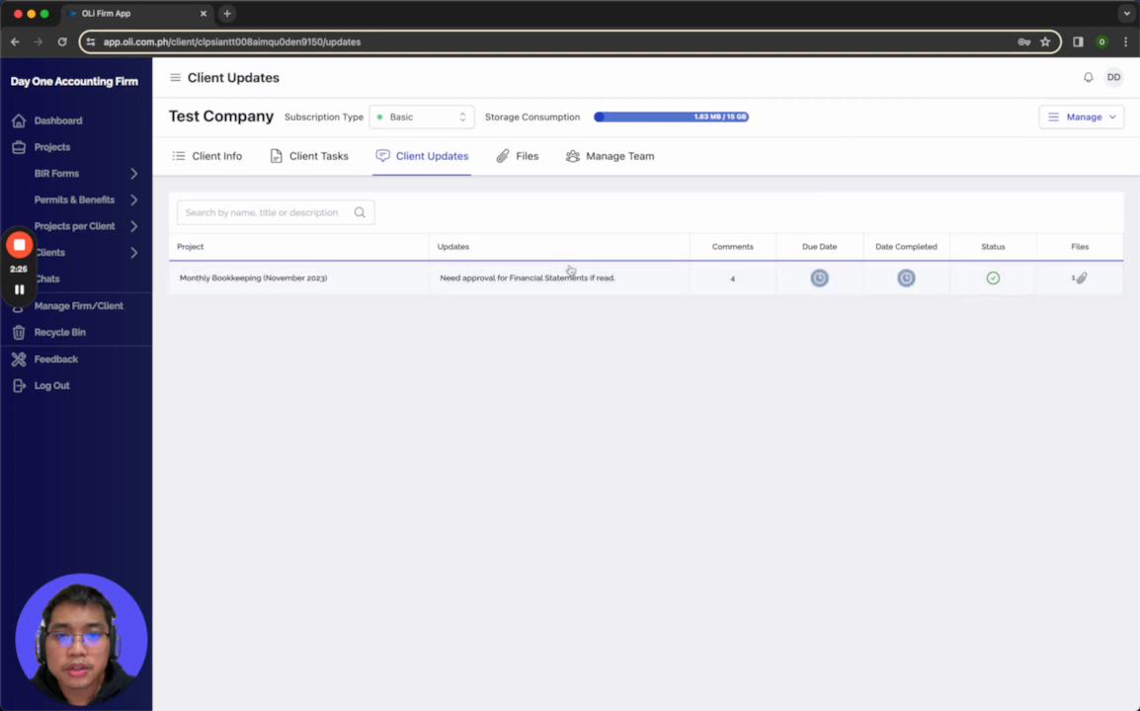
Show Test Company's files and compare the Internal Files and Client Files lists
click(516, 160)
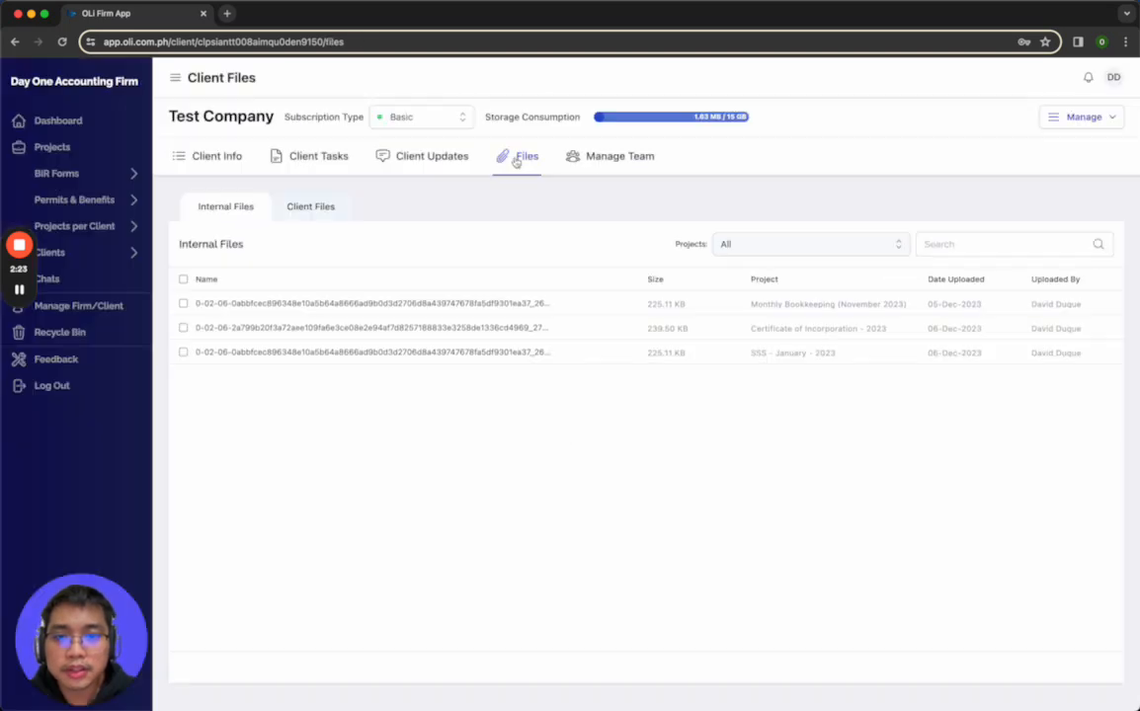
click(294, 210)
click(209, 210)
click(329, 208)
click(249, 218)
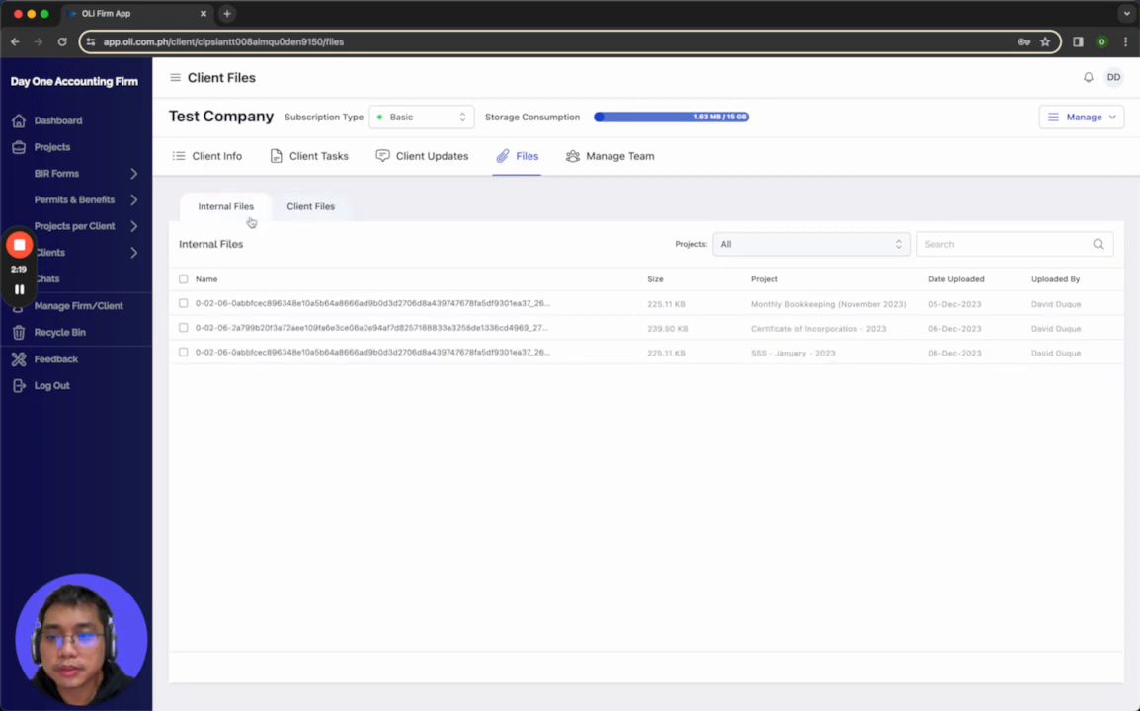
Preview the internal files for Monthly Bookkeeping (November 2023), Certificate of Incorporation - 2023 and SSS - January - 2023
click(368, 313)
click(371, 303)
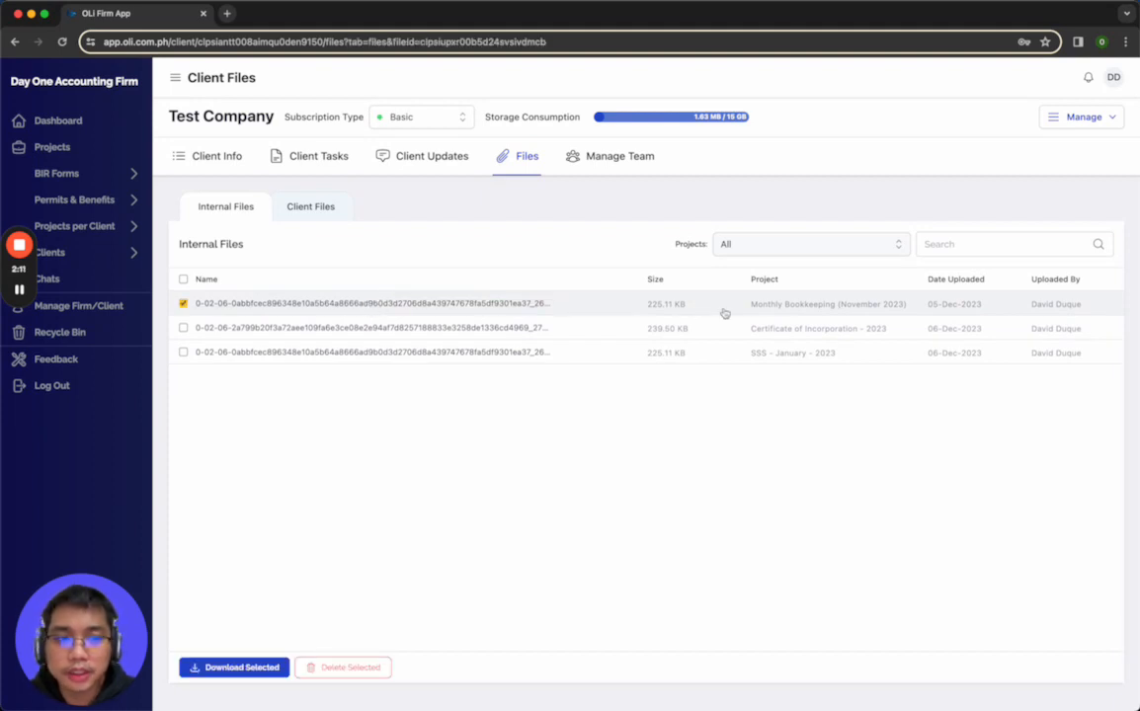
click(685, 138)
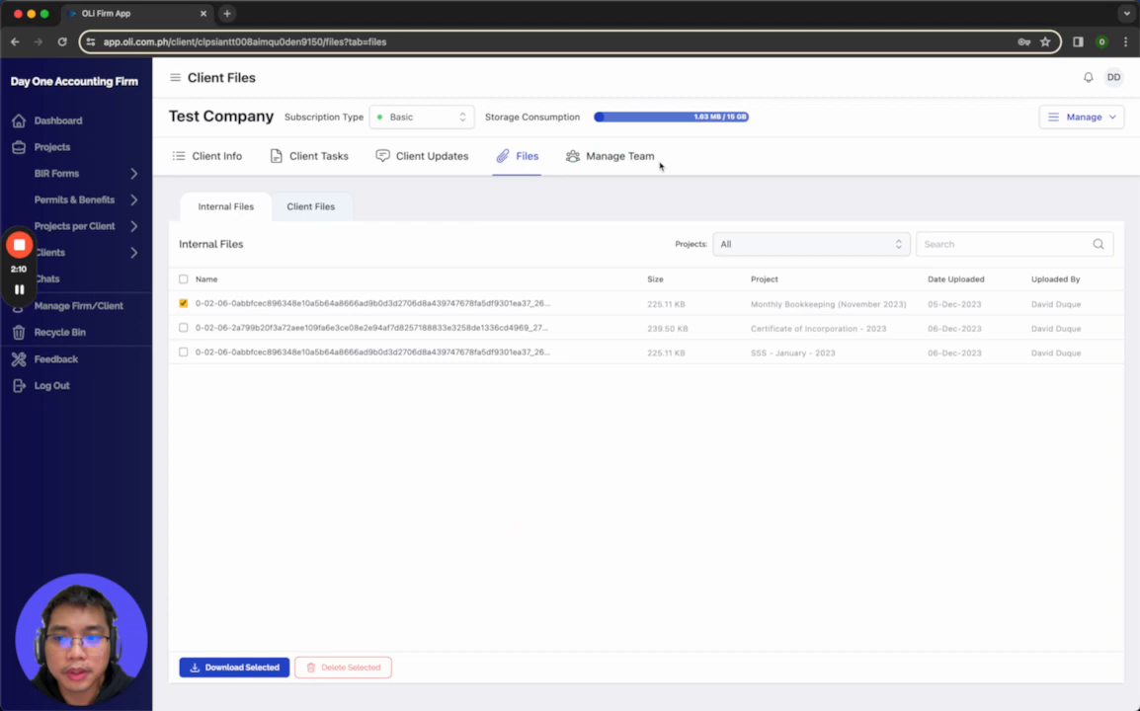
click(354, 330)
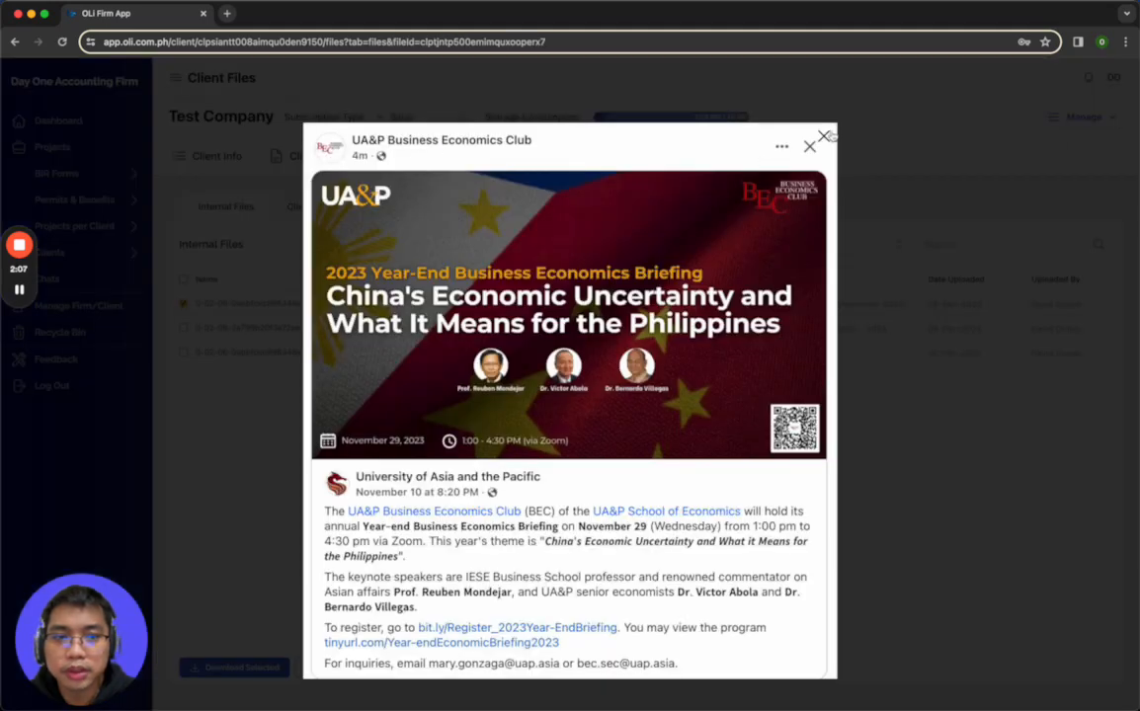
click(751, 123)
click(352, 352)
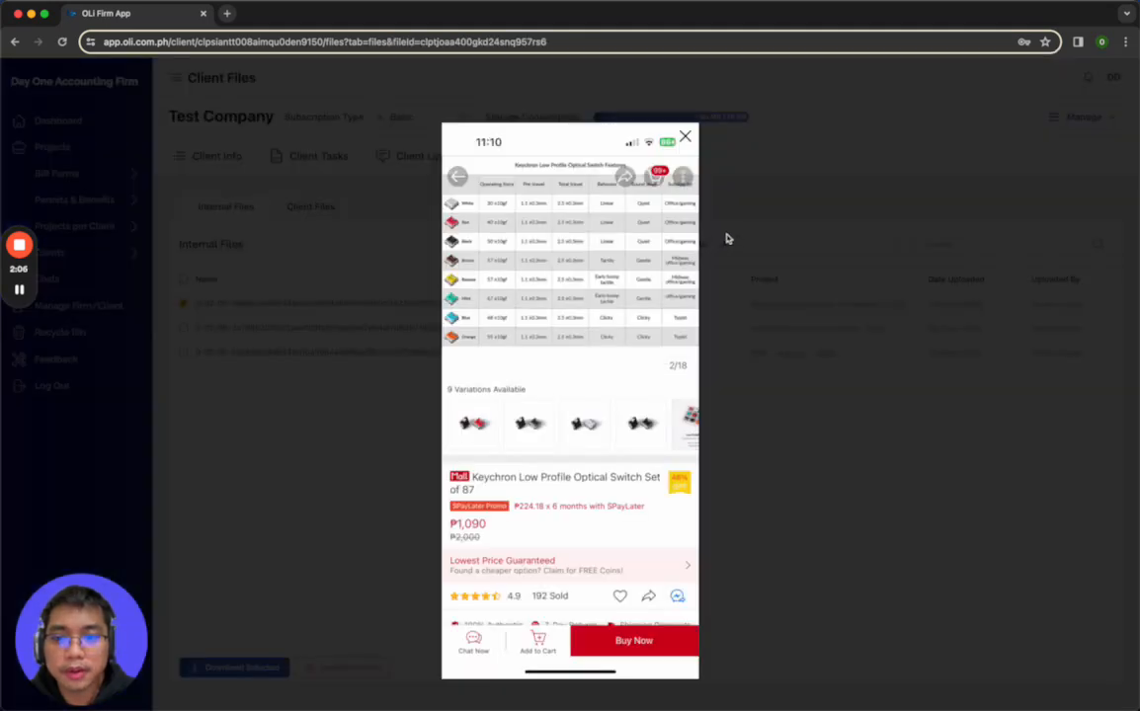
click(684, 139)
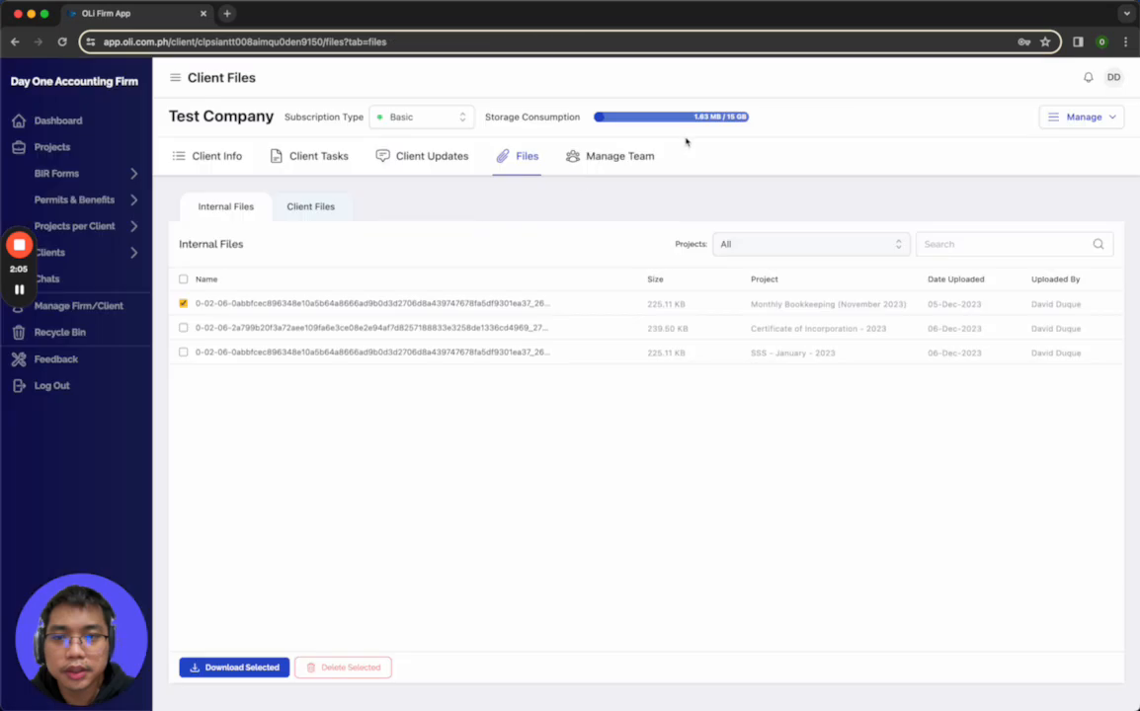
Preview both files in the Client Files list, including IMG_0875.JPG
click(334, 209)
click(267, 306)
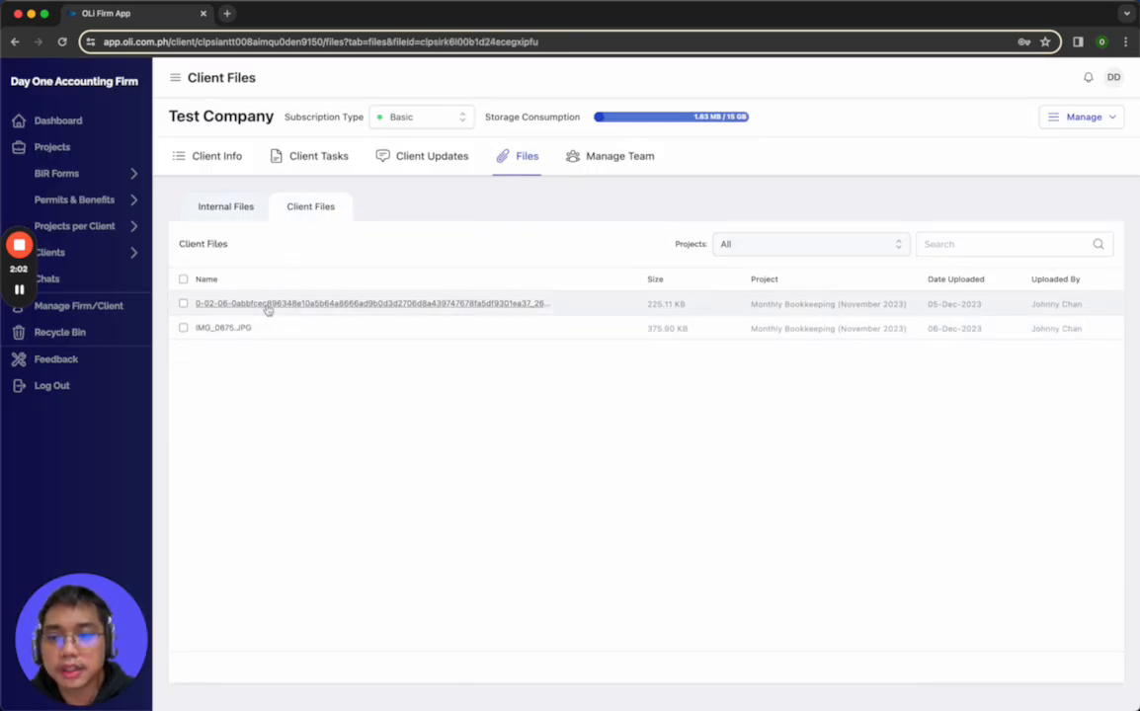
click(352, 267)
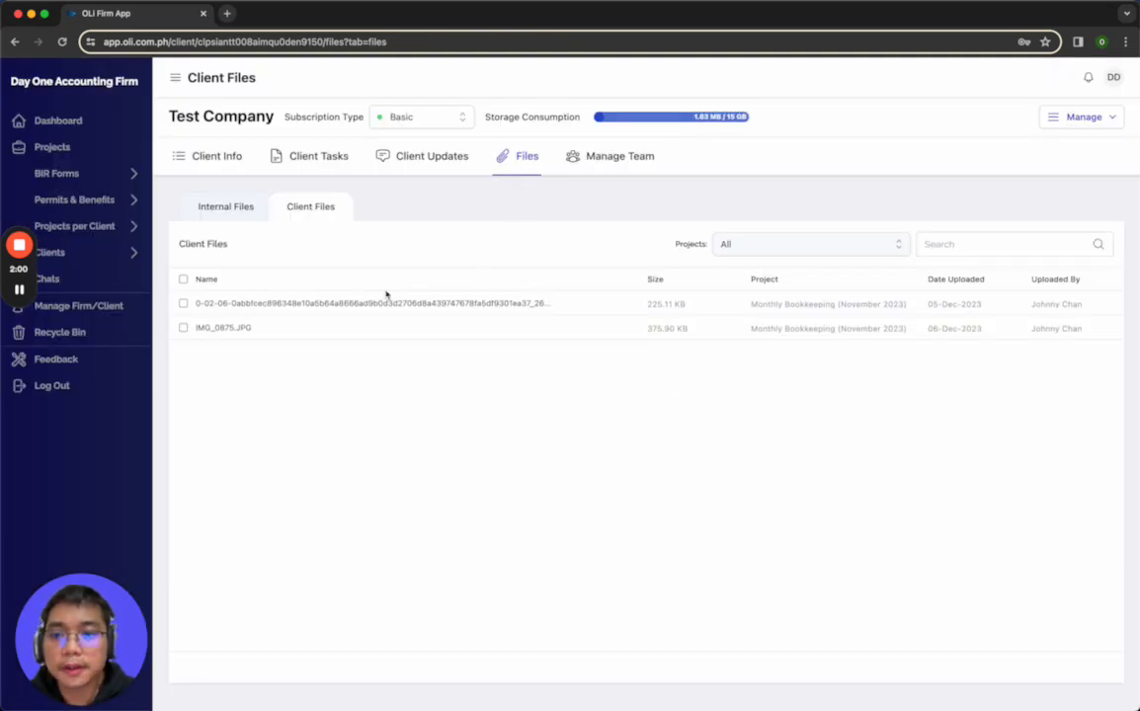
click(237, 328)
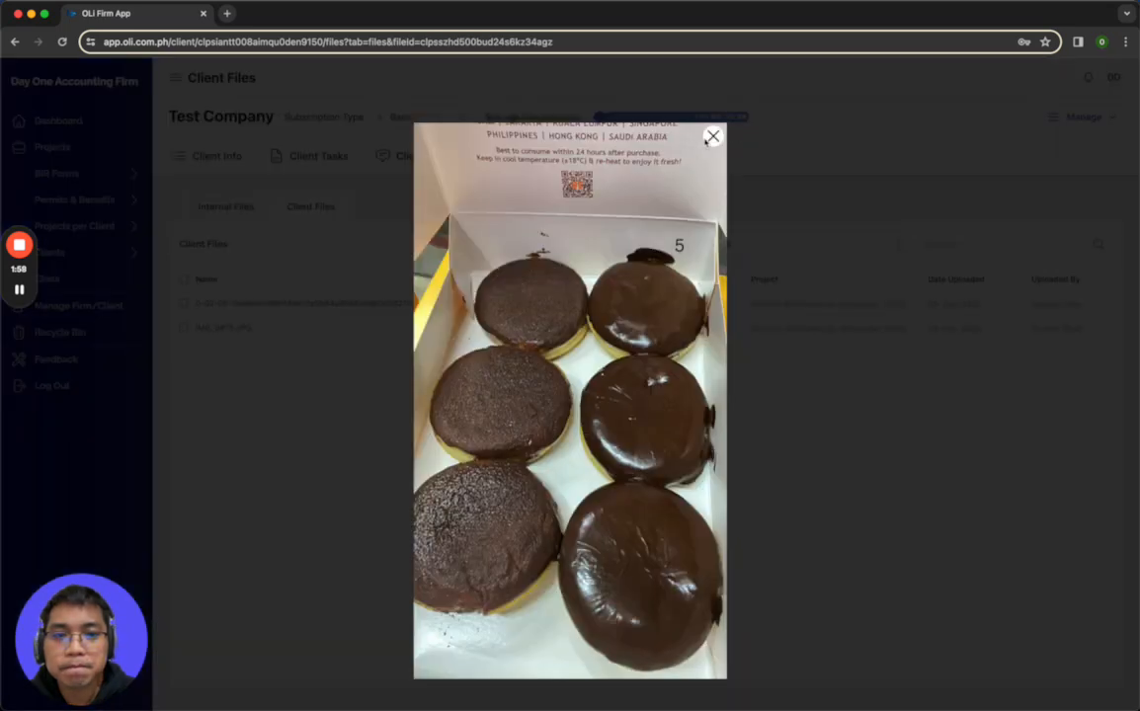
click(711, 137)
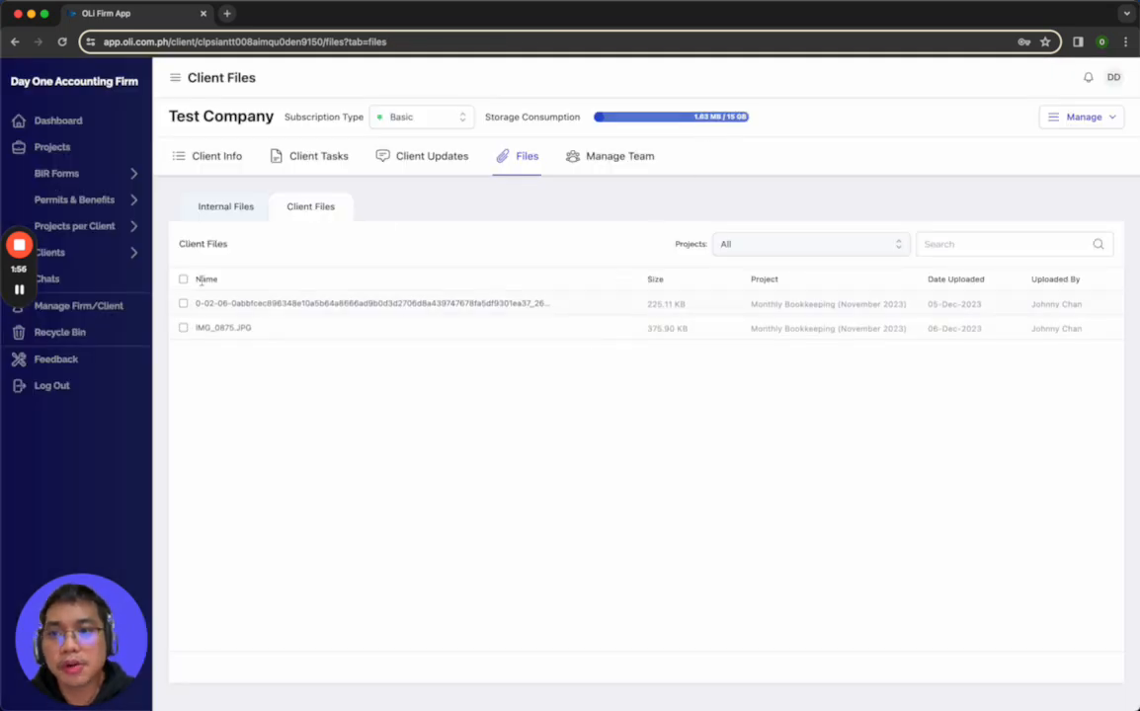
Show the team members and Default Assignees set up for Test Company
click(613, 169)
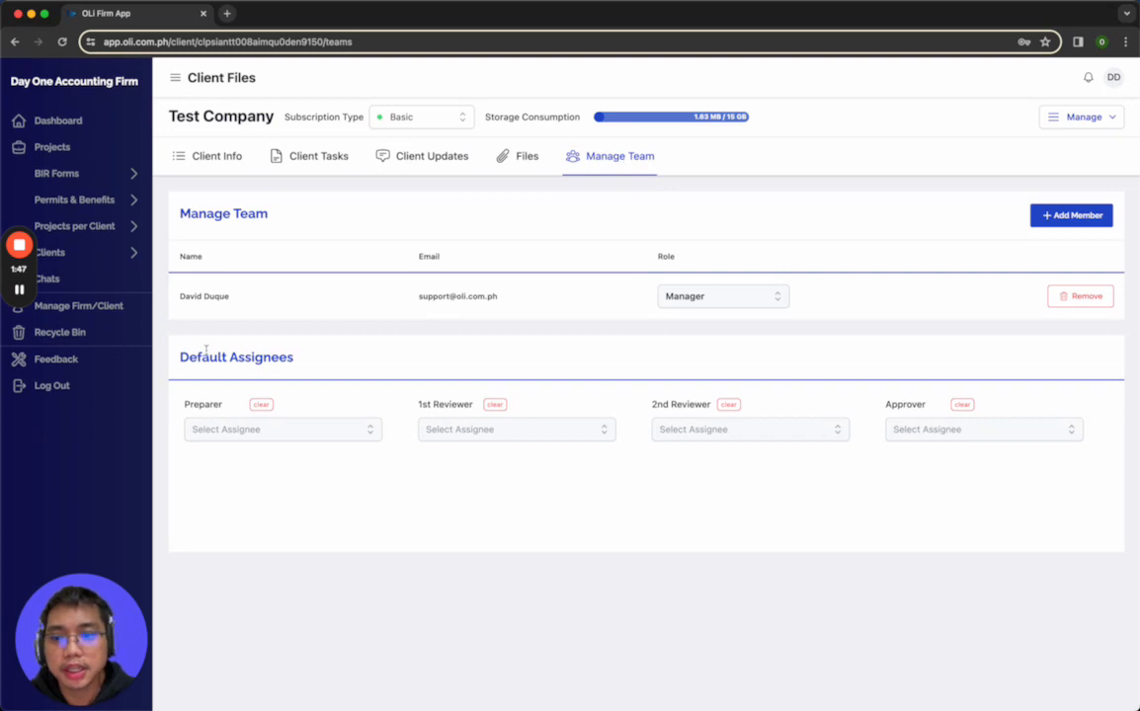
drag(187, 369, 271, 361)
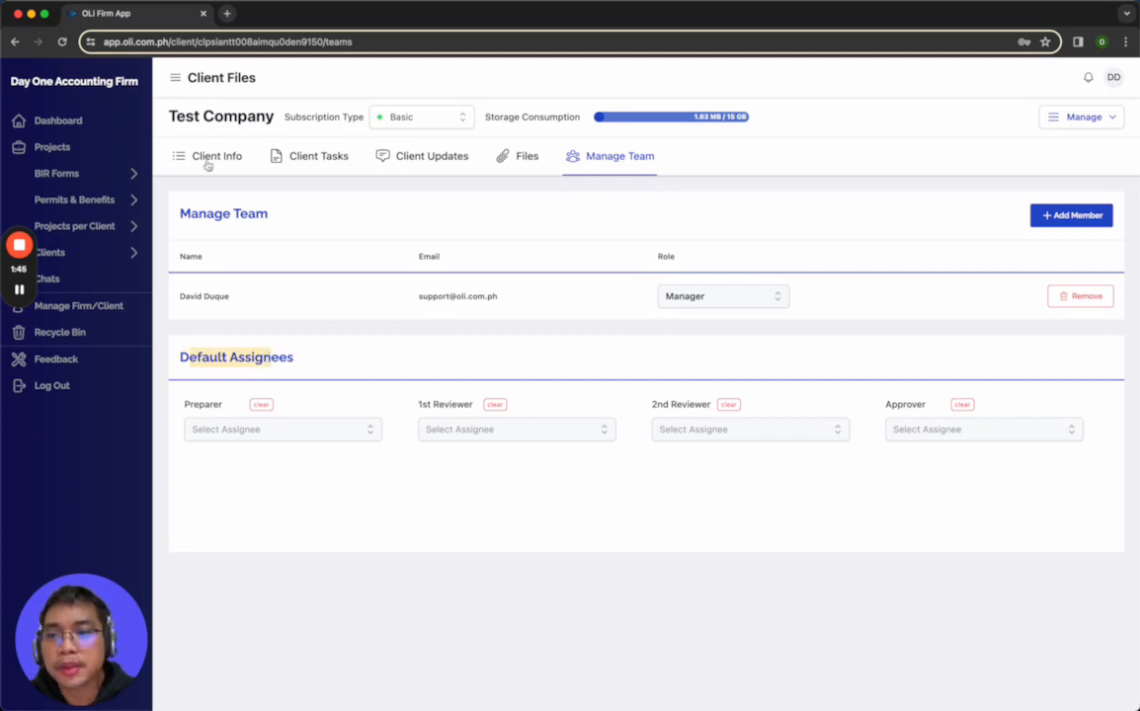
Return to the client information and review the SSS, HDMF and PHIC document lists
click(207, 163)
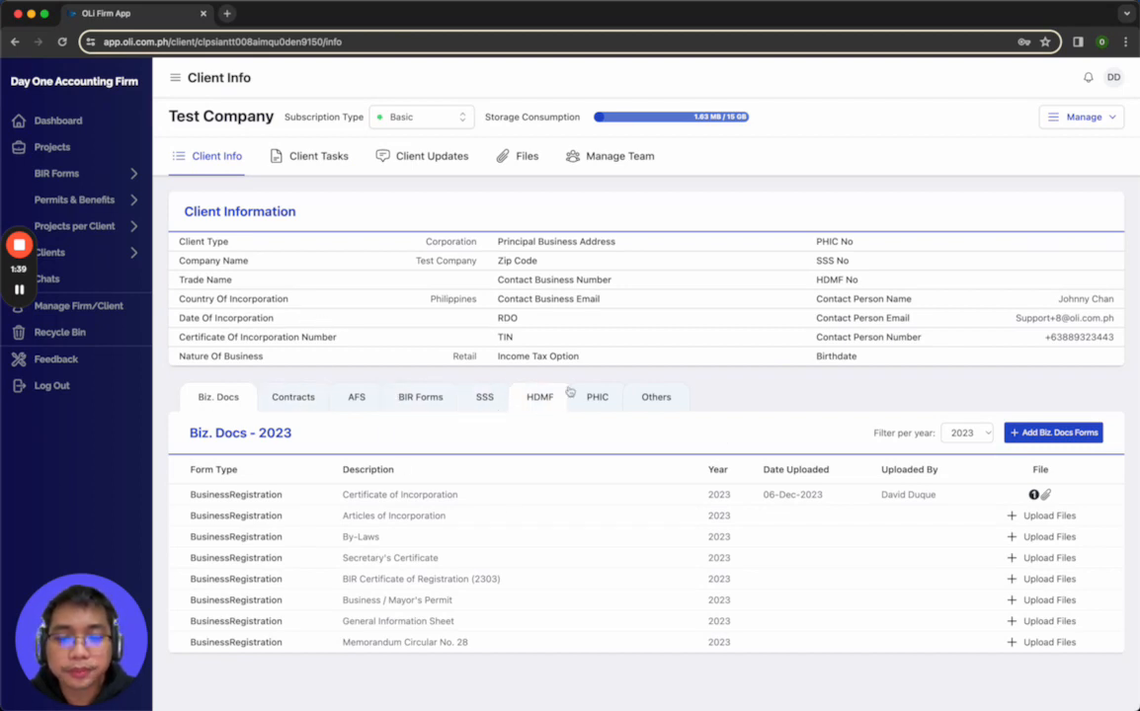
click(1068, 120)
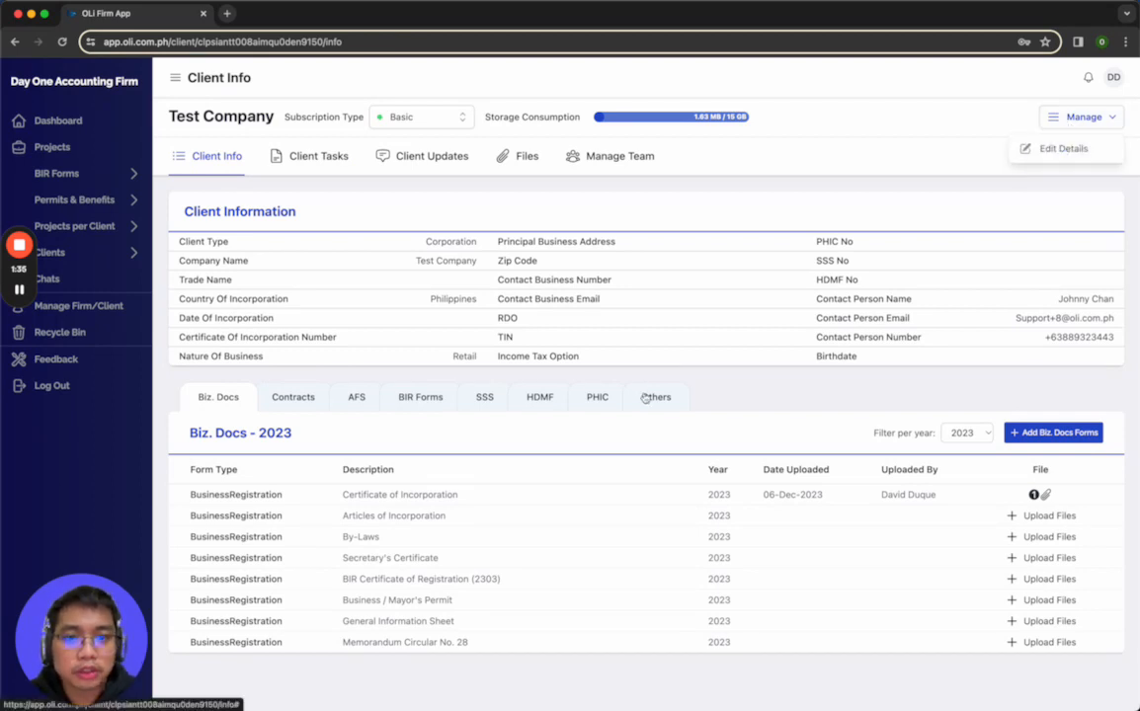
click(484, 396)
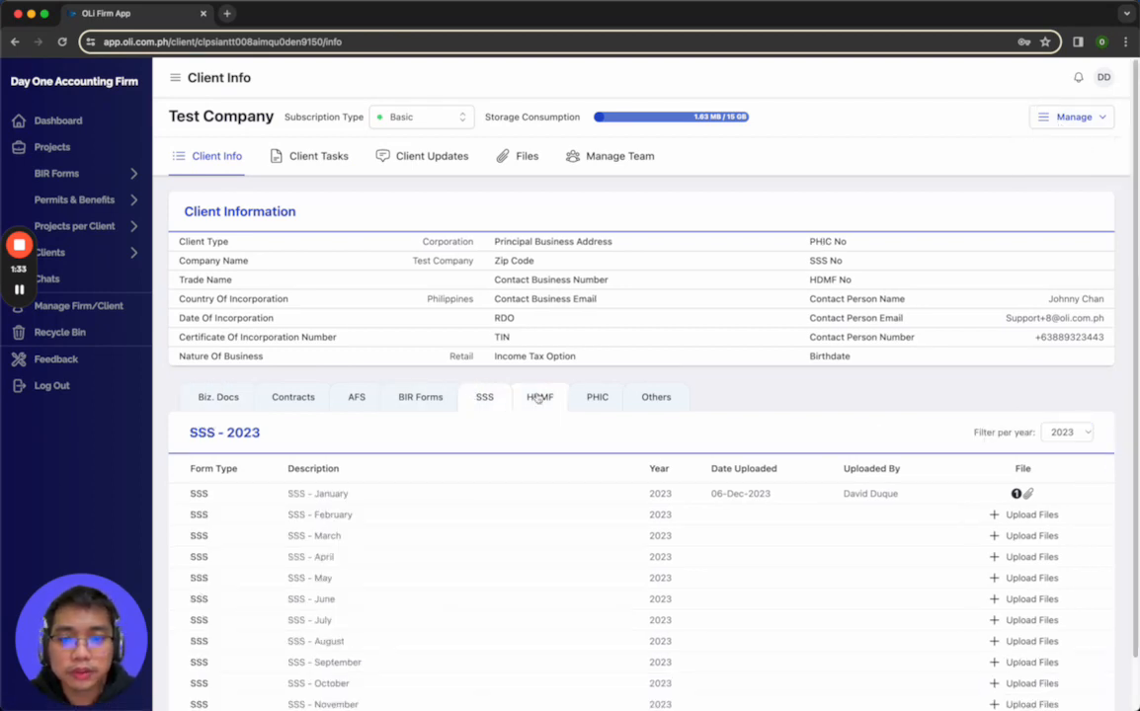
click(540, 396)
click(607, 399)
Edit Test Company's details to remove SSS, HDMF and PHIC from its special services, and save the client
click(1086, 117)
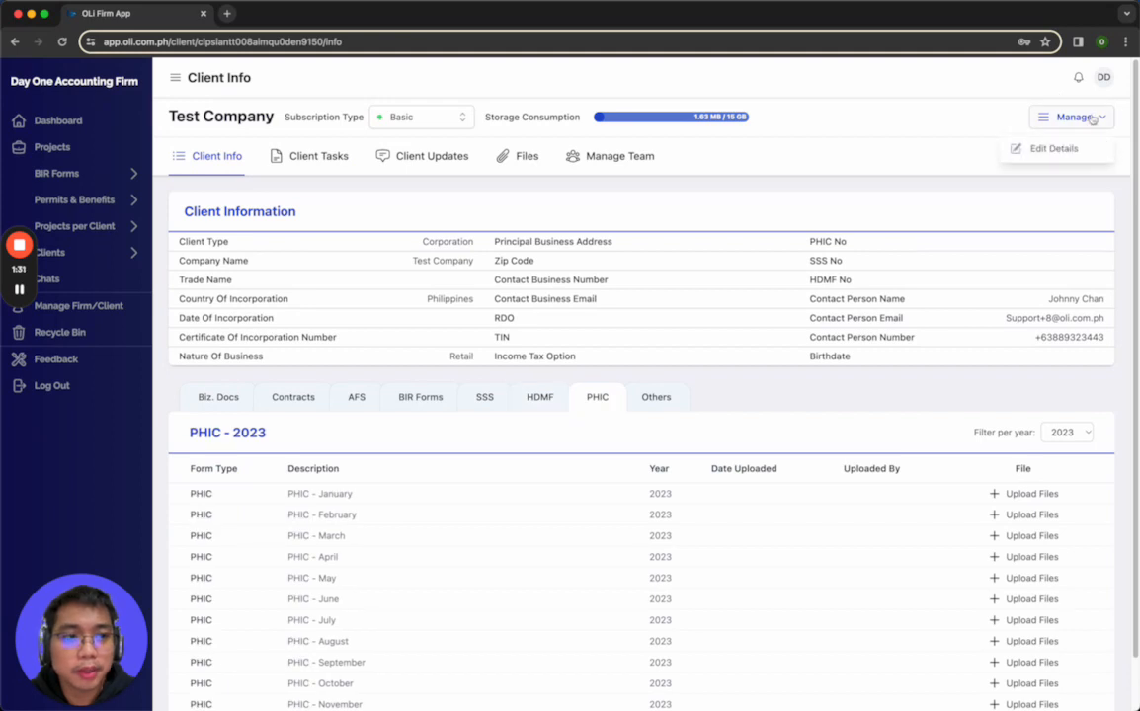
click(1024, 150)
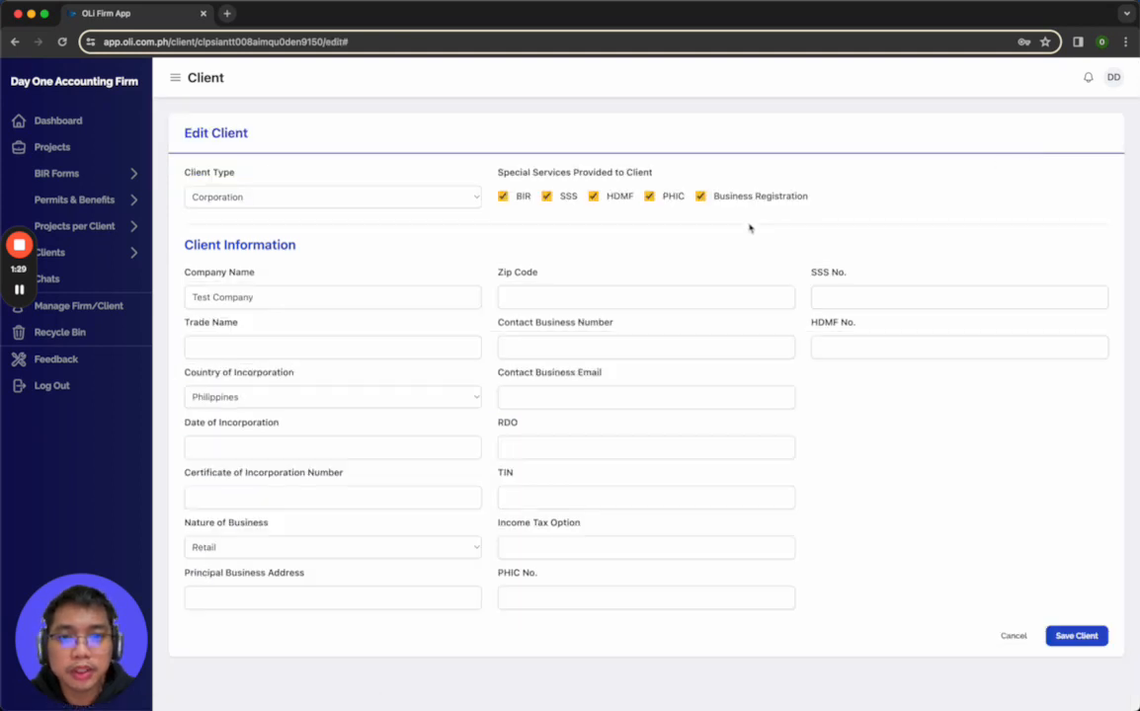
click(592, 196)
click(649, 195)
click(1076, 635)
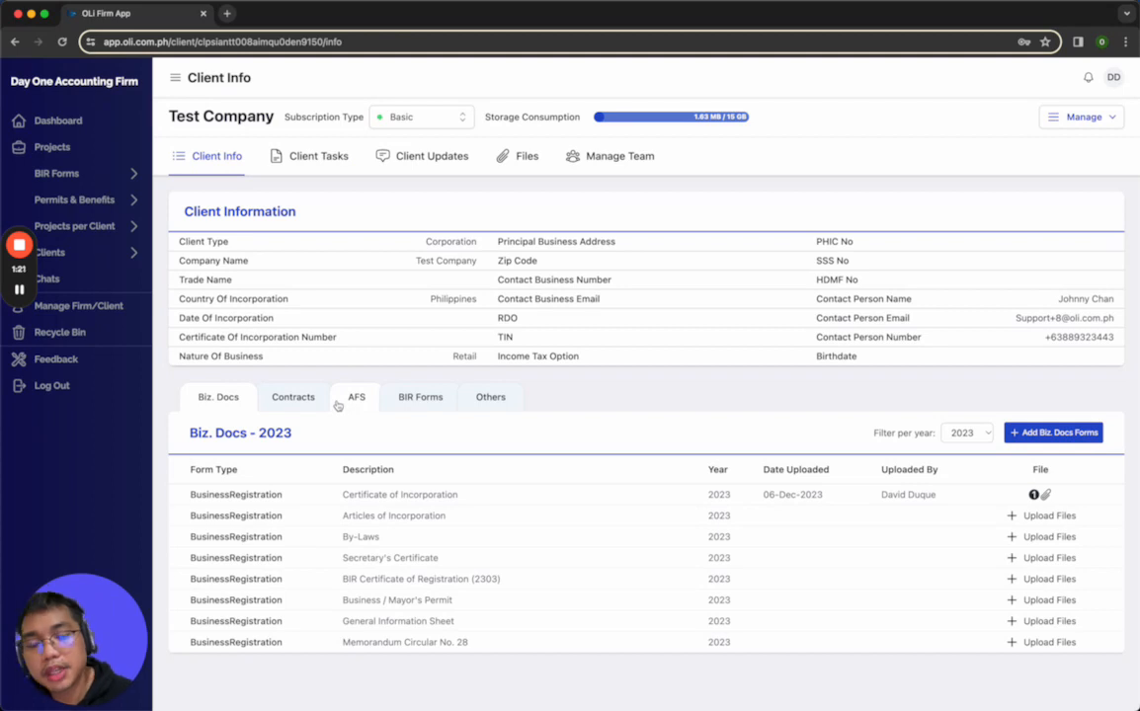
Review the internal and client files again, along with the BIR Forms and Others document categories in the client information
click(516, 158)
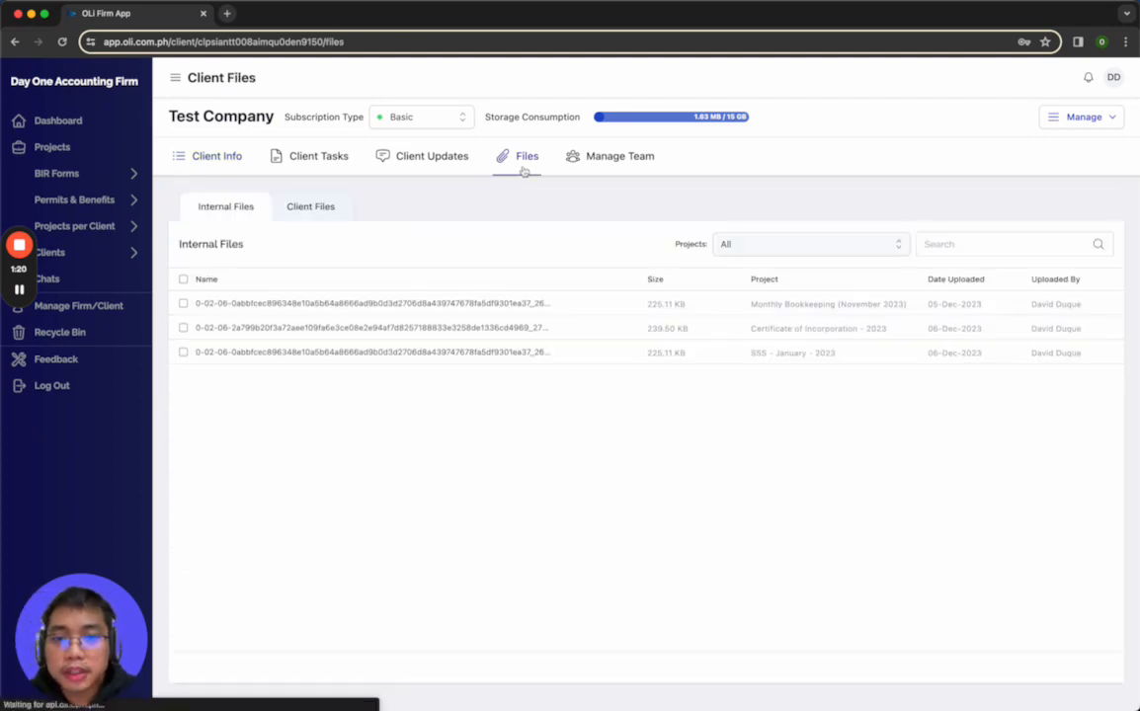
click(310, 215)
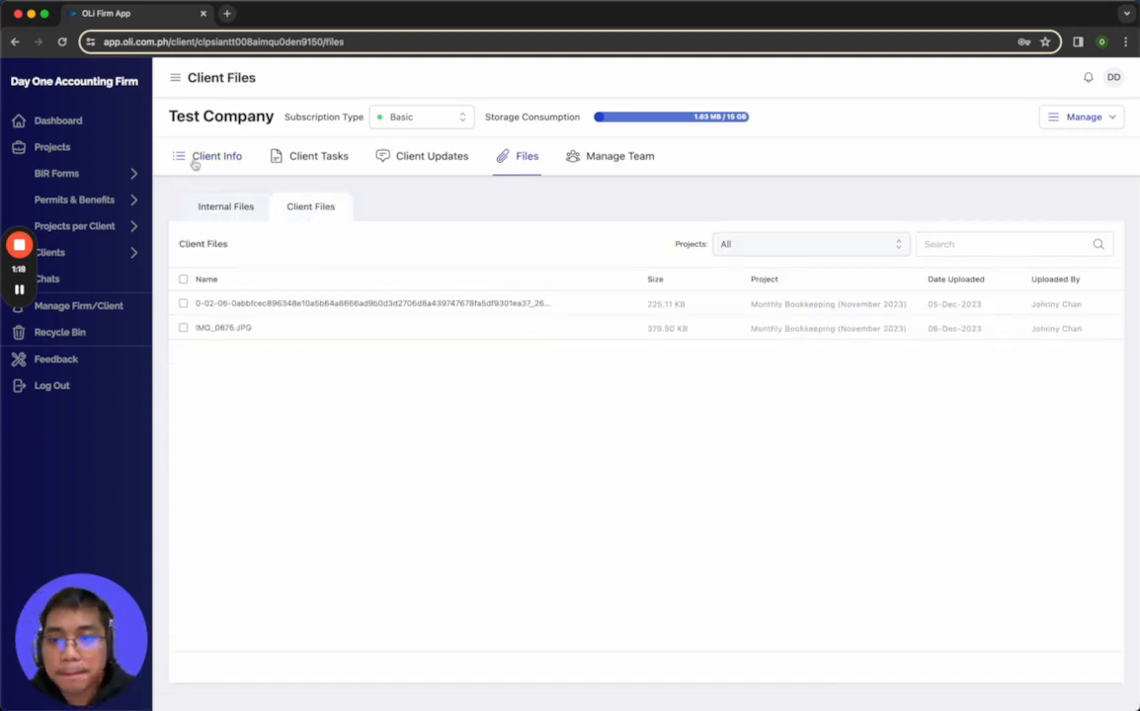
click(195, 163)
click(420, 397)
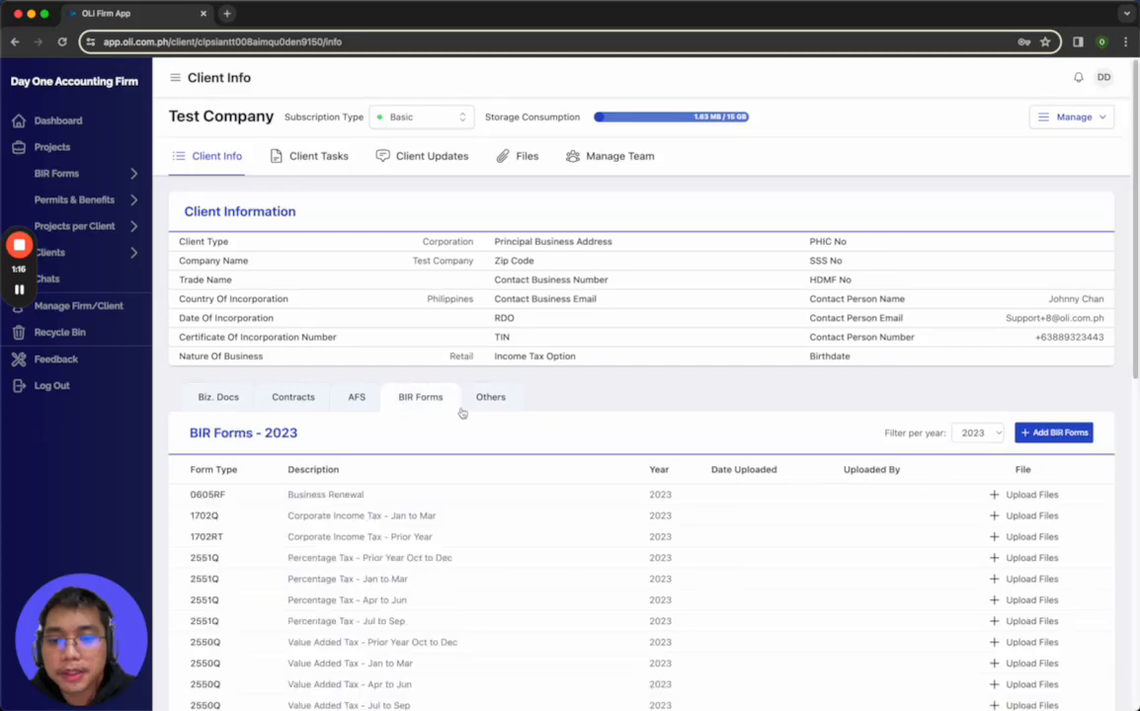
click(489, 398)
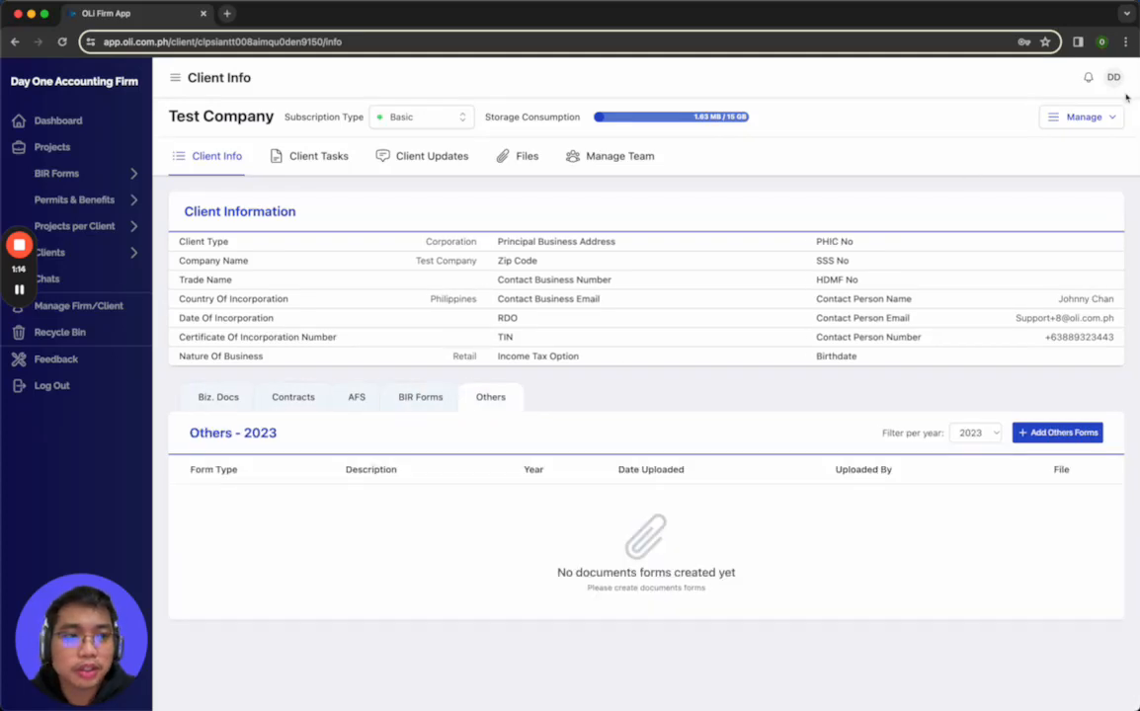
Edit Test Company's details to add SSS, HDMF and PHIC to its special services, and save the client
click(423, 405)
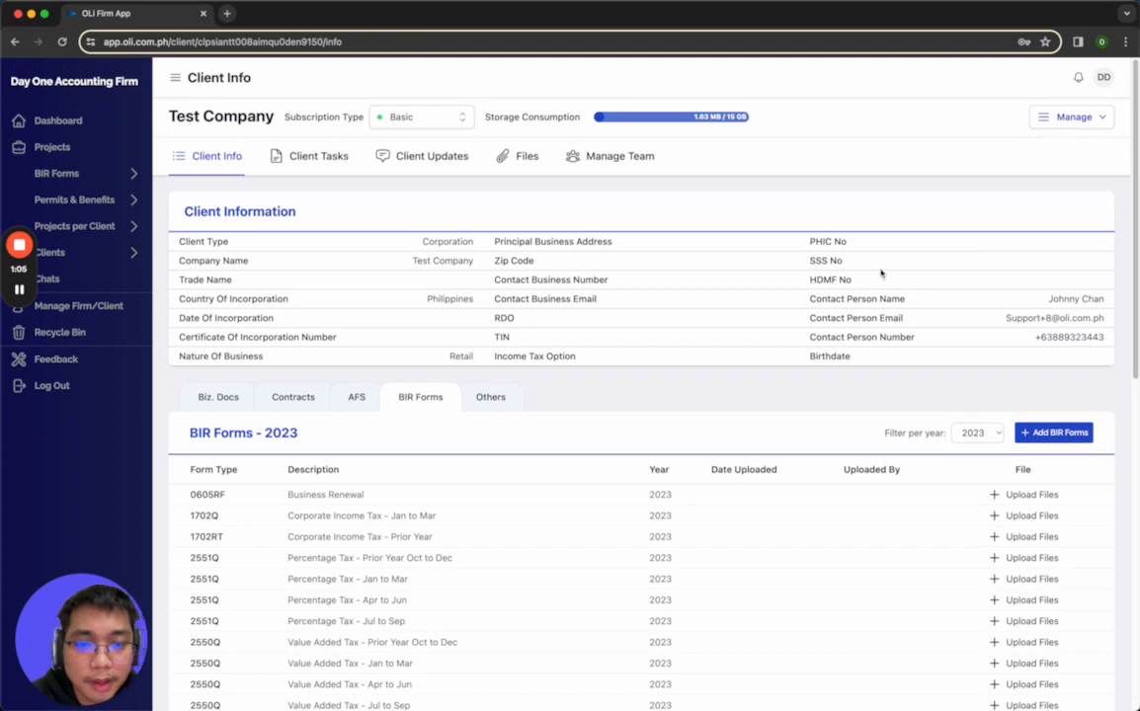
click(1080, 131)
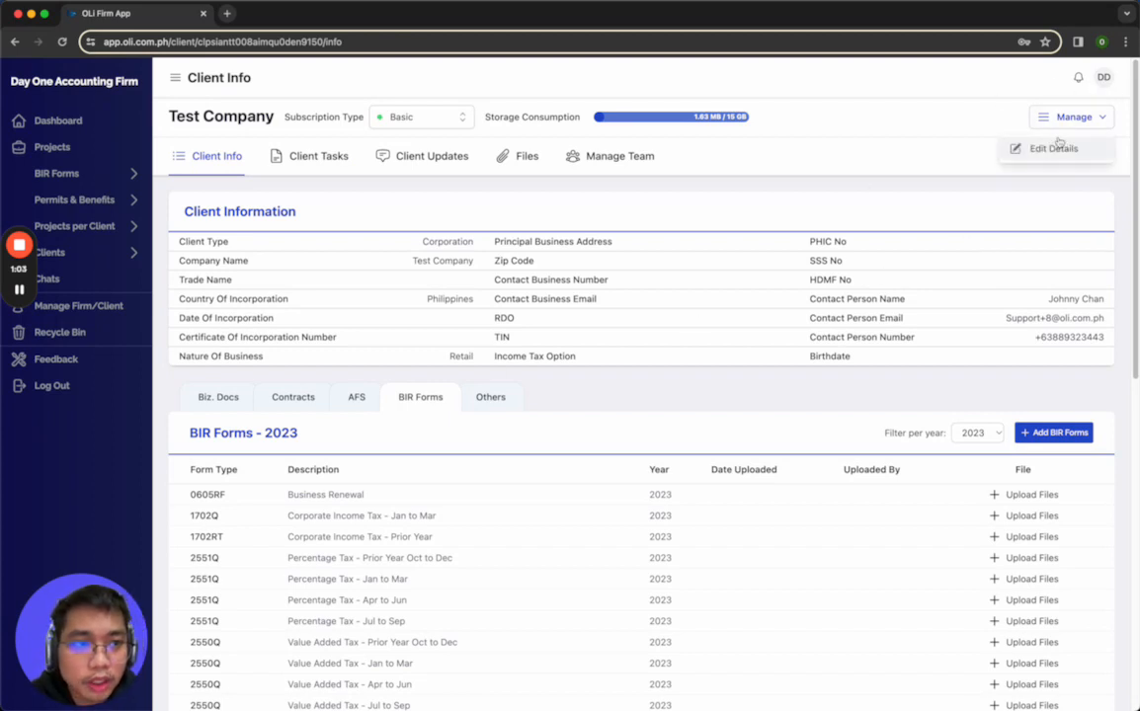
click(1057, 147)
click(549, 196)
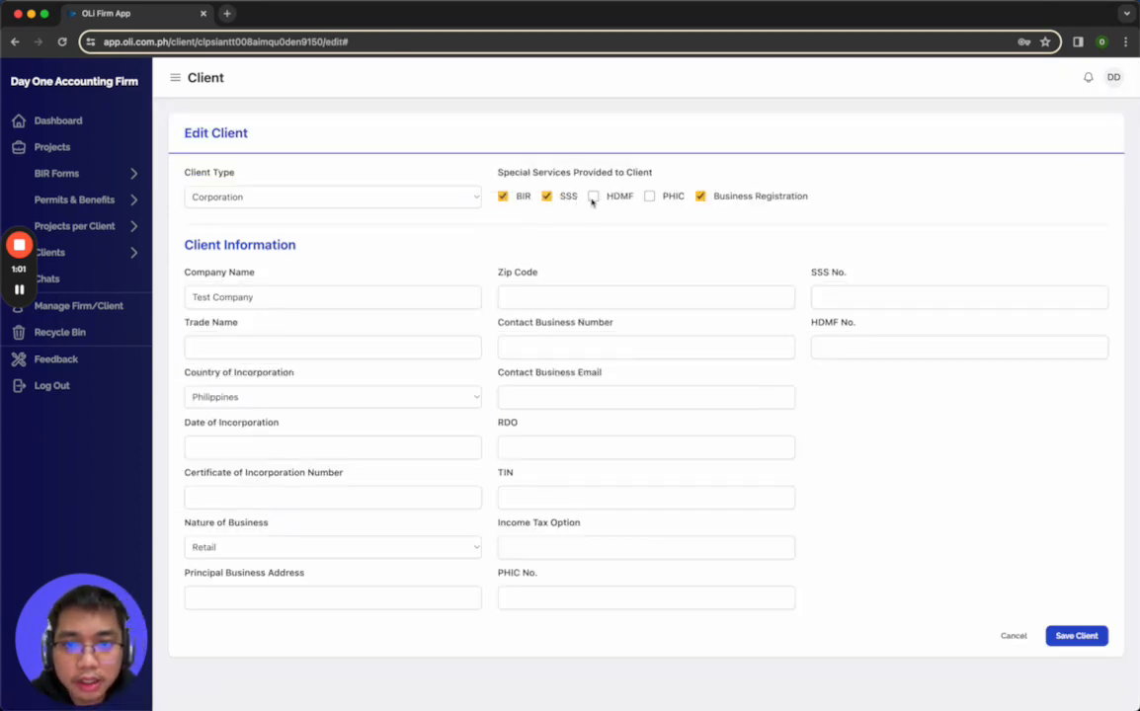
click(594, 196)
click(649, 196)
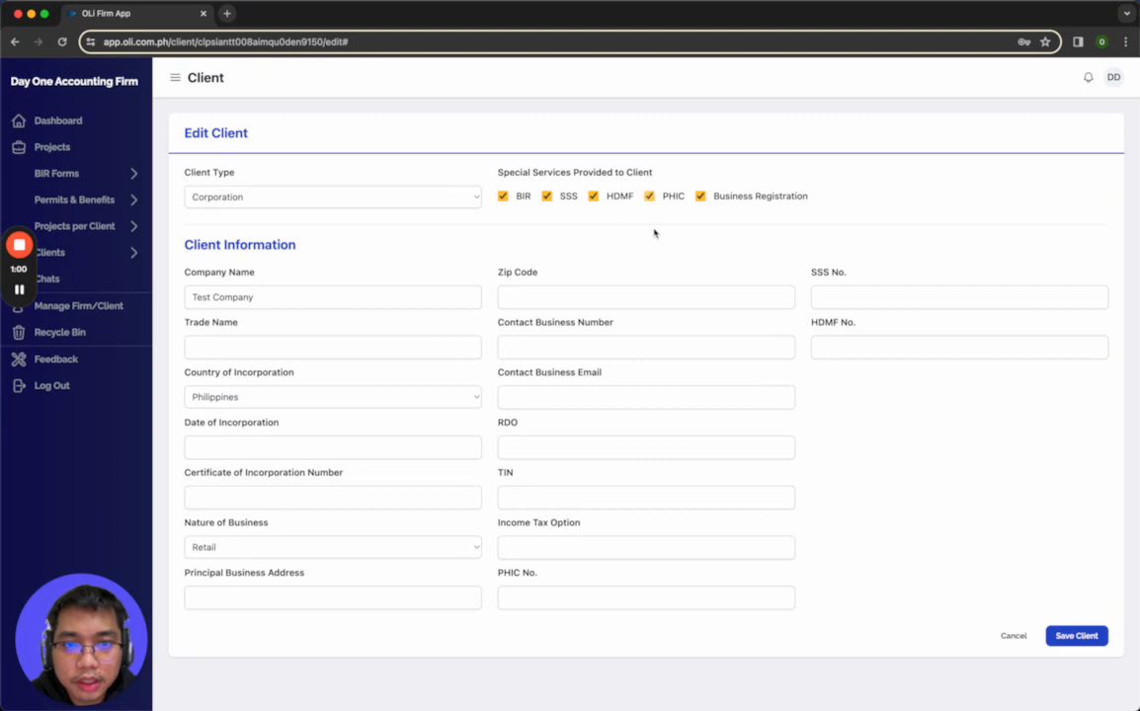
click(1084, 637)
Review the SSS, HDMF, PHIC, BIR Forms and AFS document lists in the client information
click(483, 400)
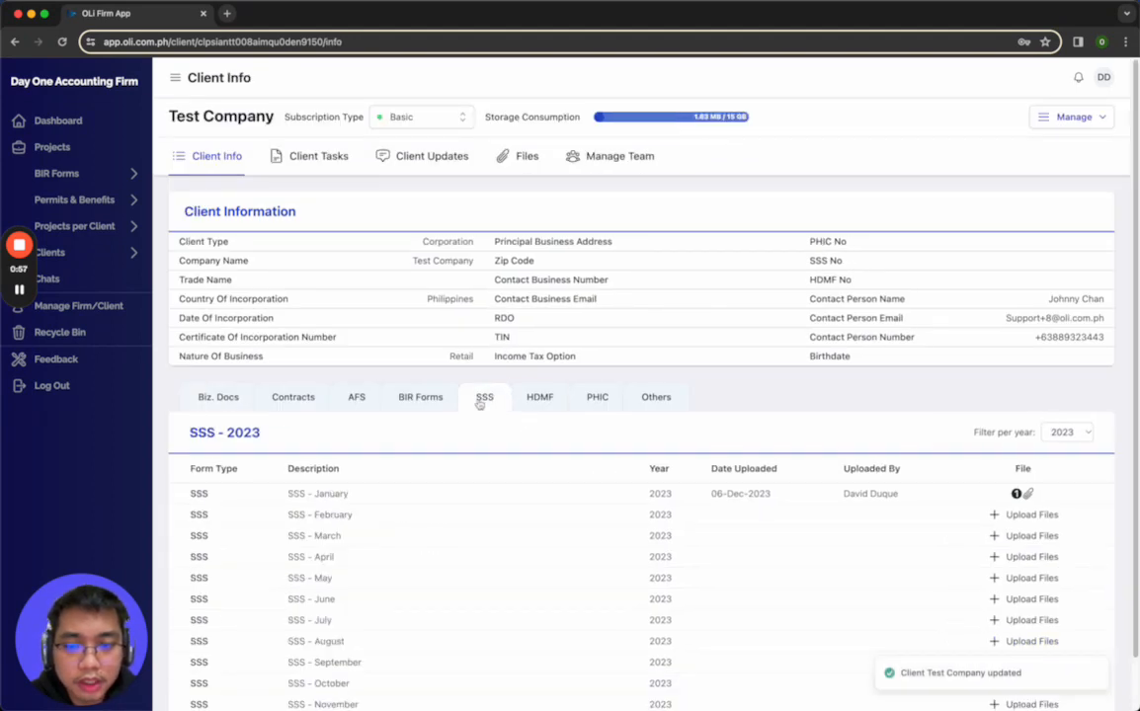
click(545, 399)
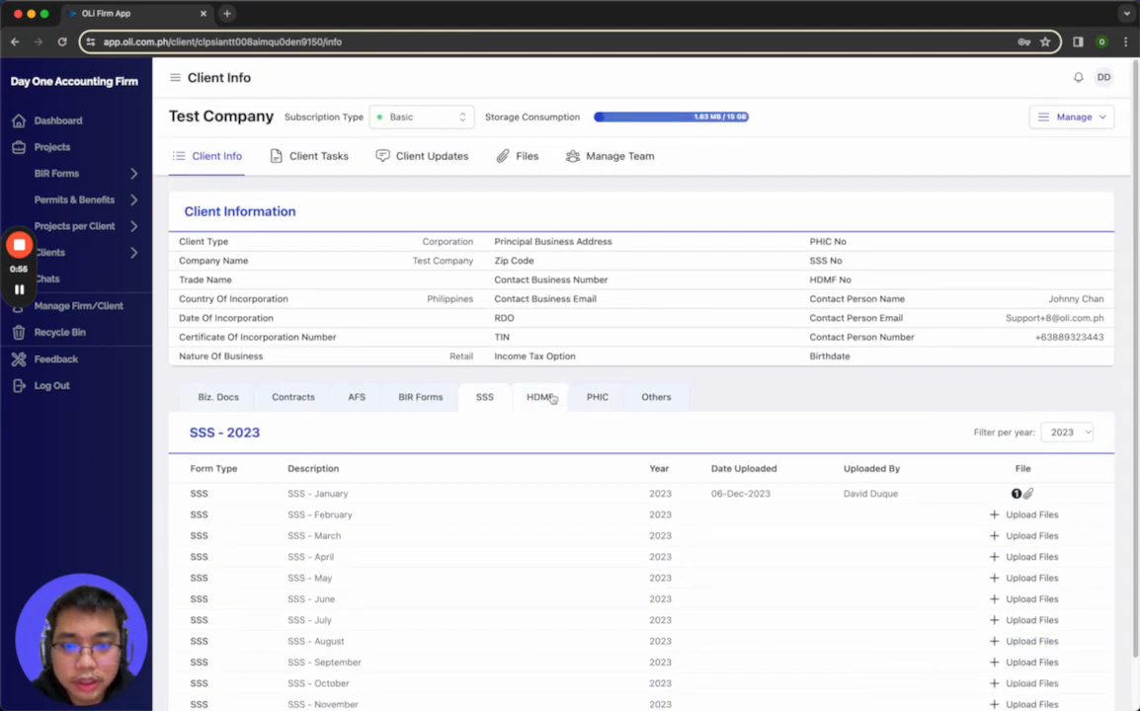
click(598, 398)
click(484, 397)
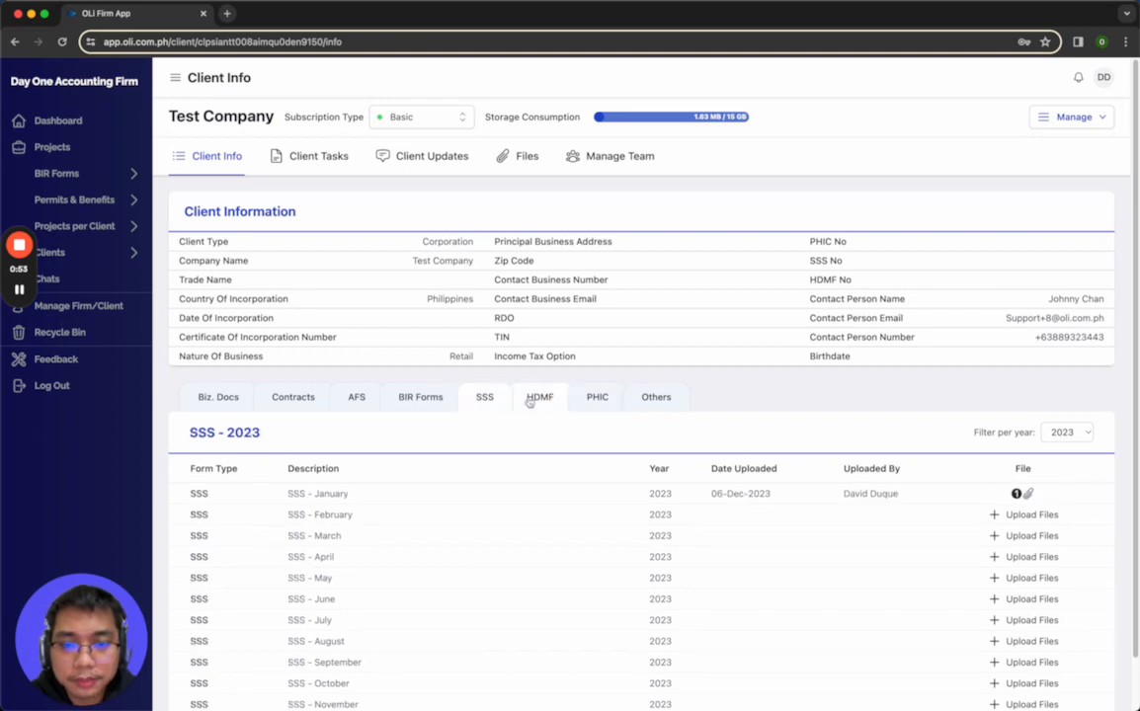
click(538, 398)
click(418, 408)
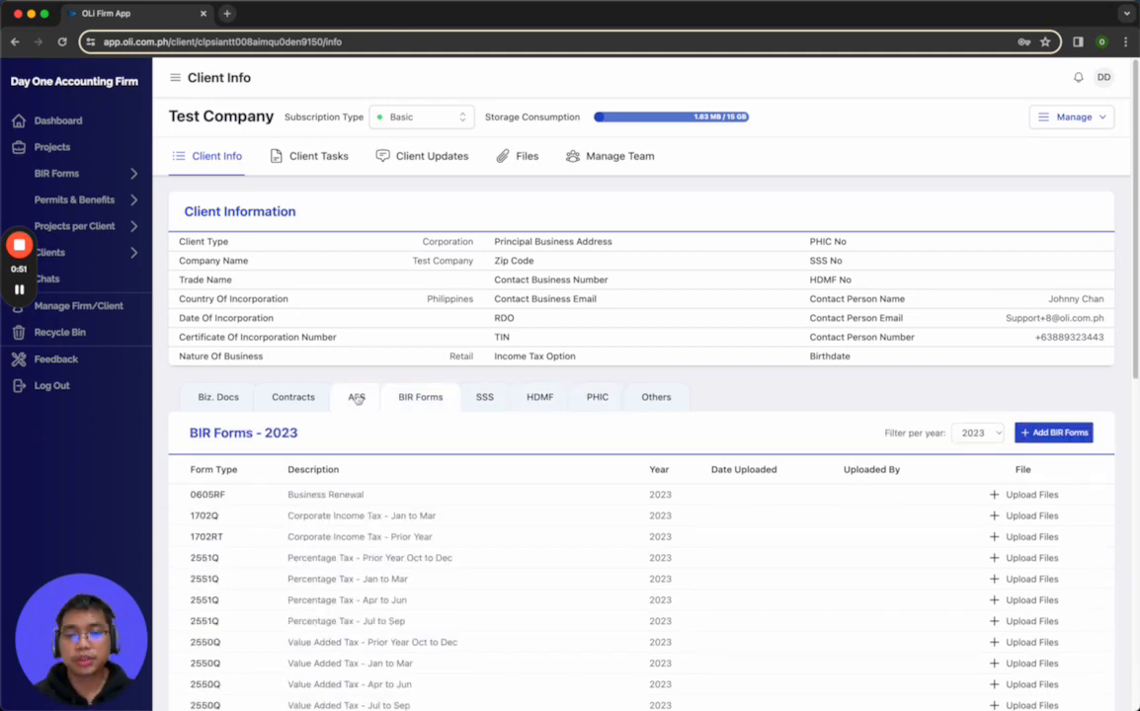
click(357, 397)
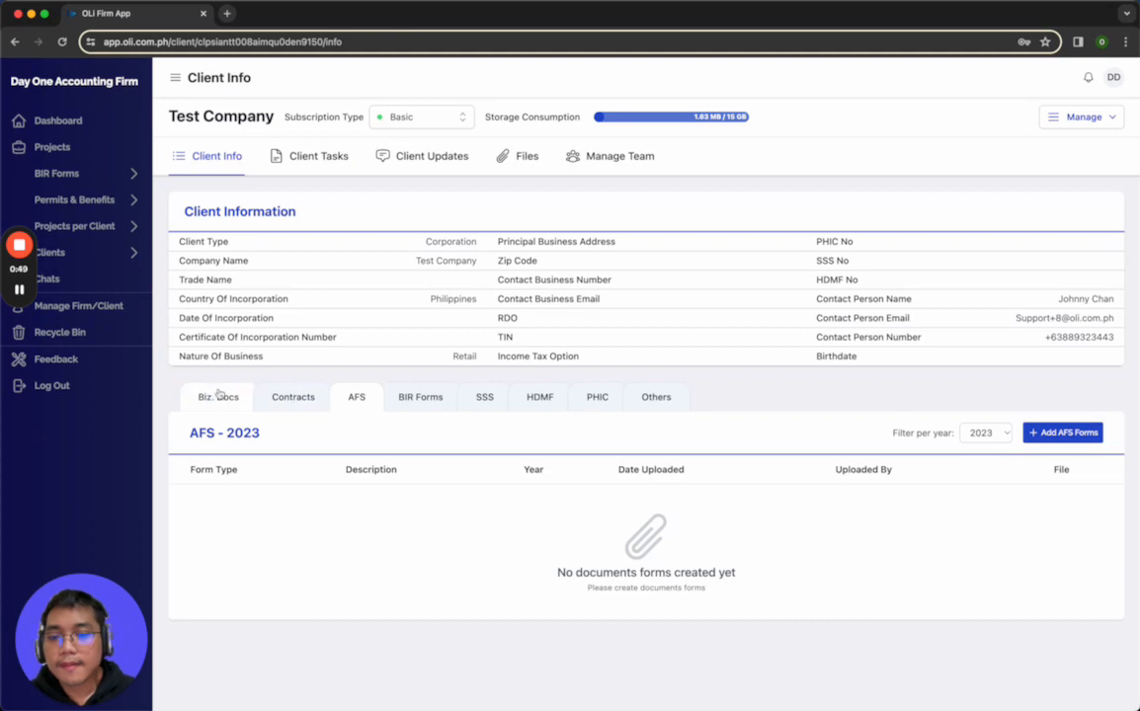
Delete the file attached to the Certificate of Incorporation in Biz. Docs and recheck its file attachments
click(221, 397)
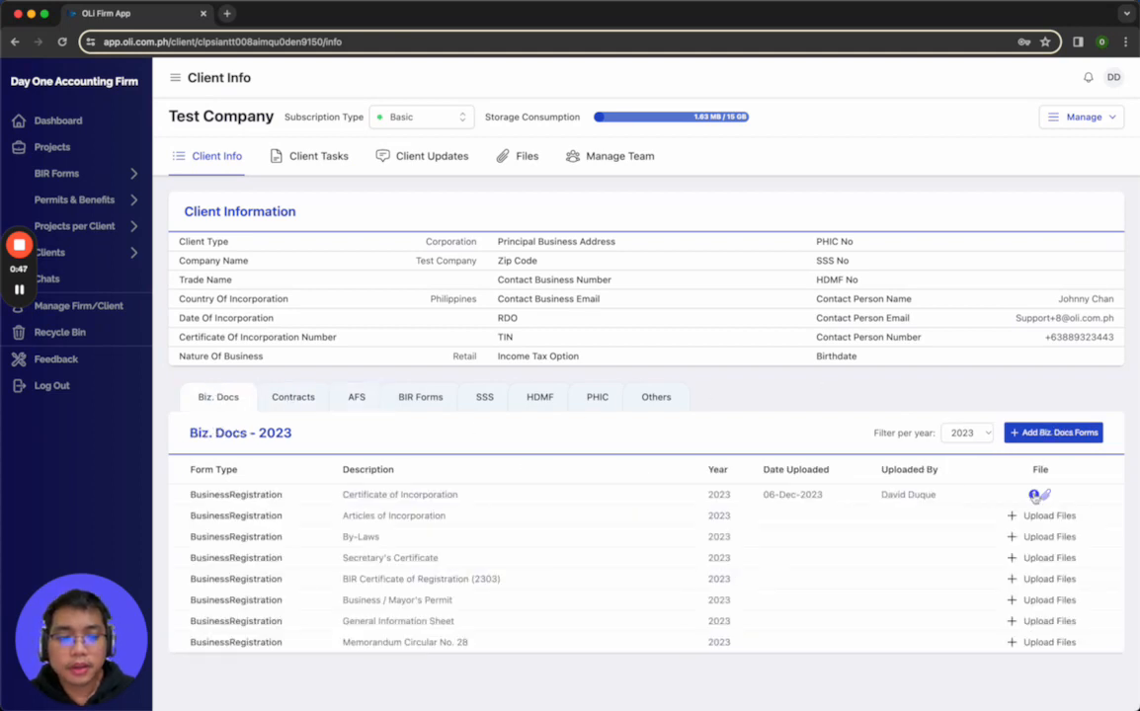
click(1037, 494)
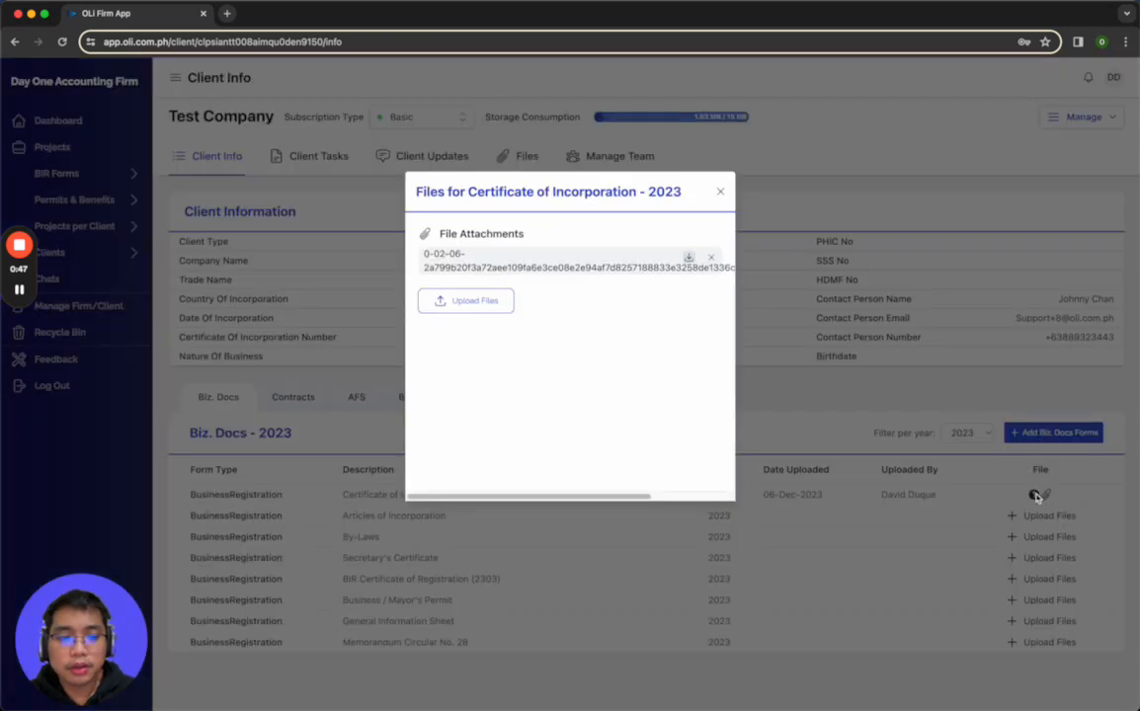
click(710, 256)
click(592, 418)
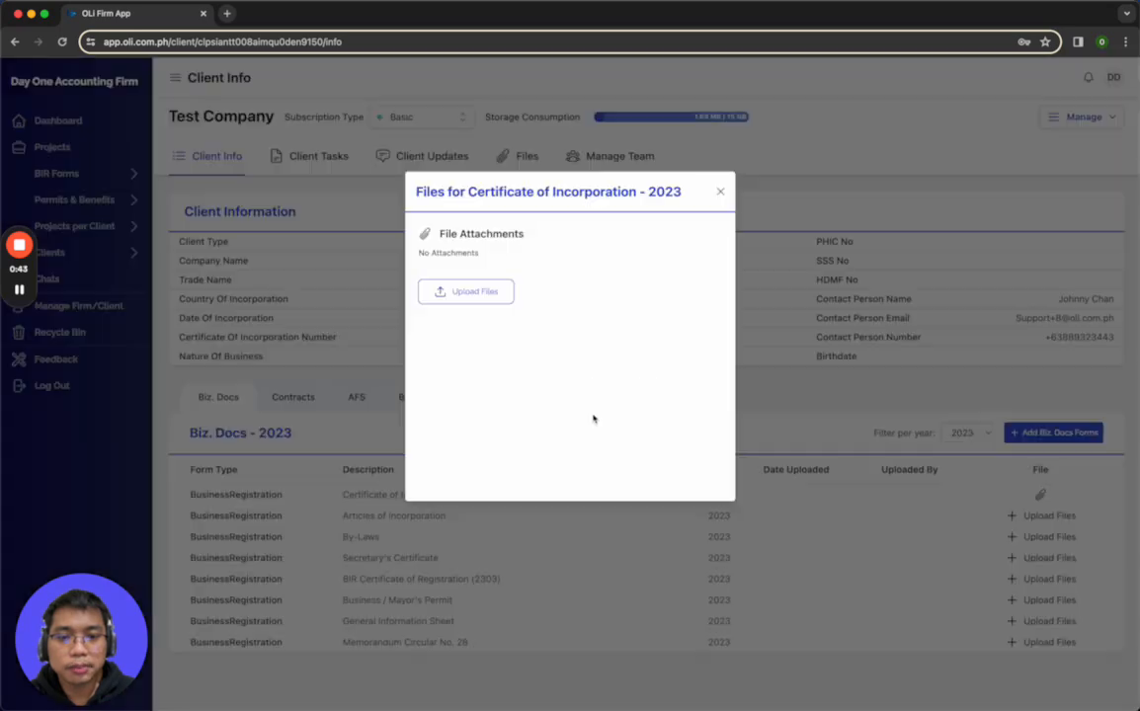
click(720, 192)
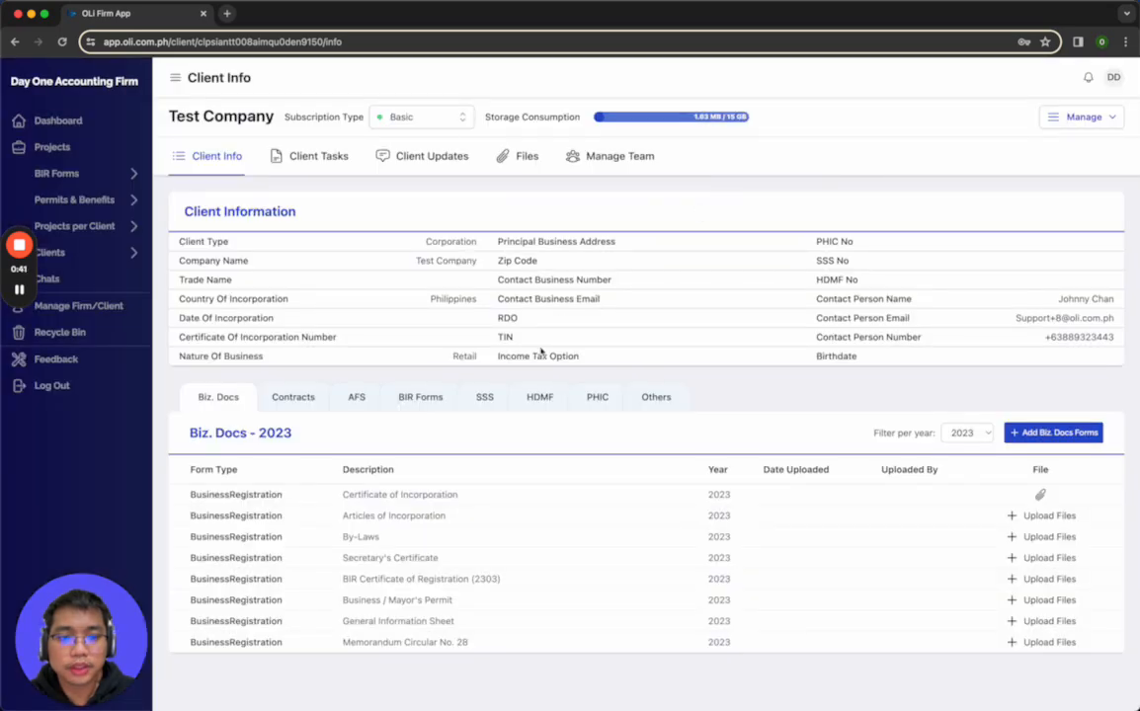
click(1039, 494)
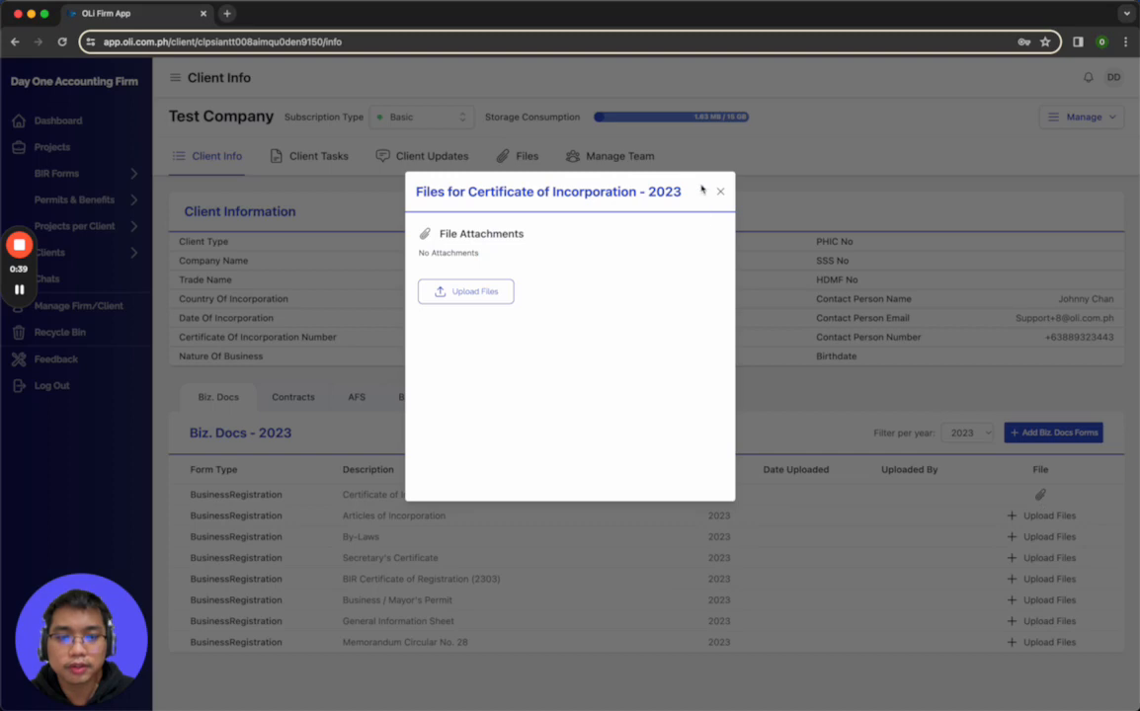
click(720, 192)
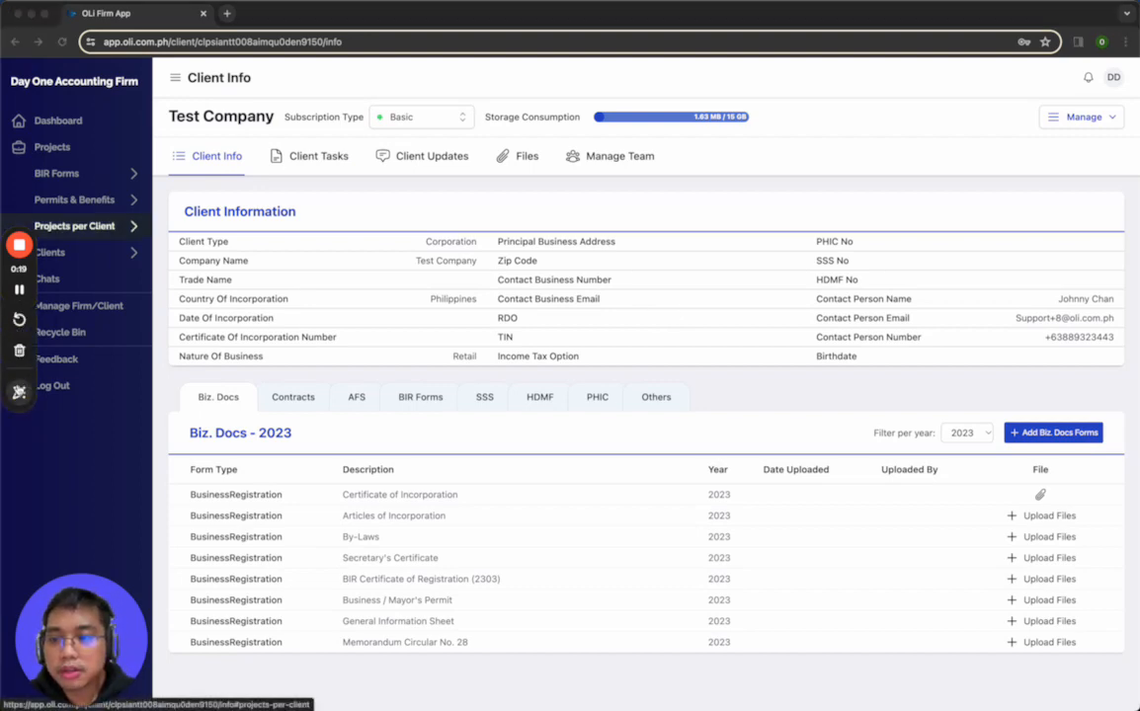
click(19, 392)
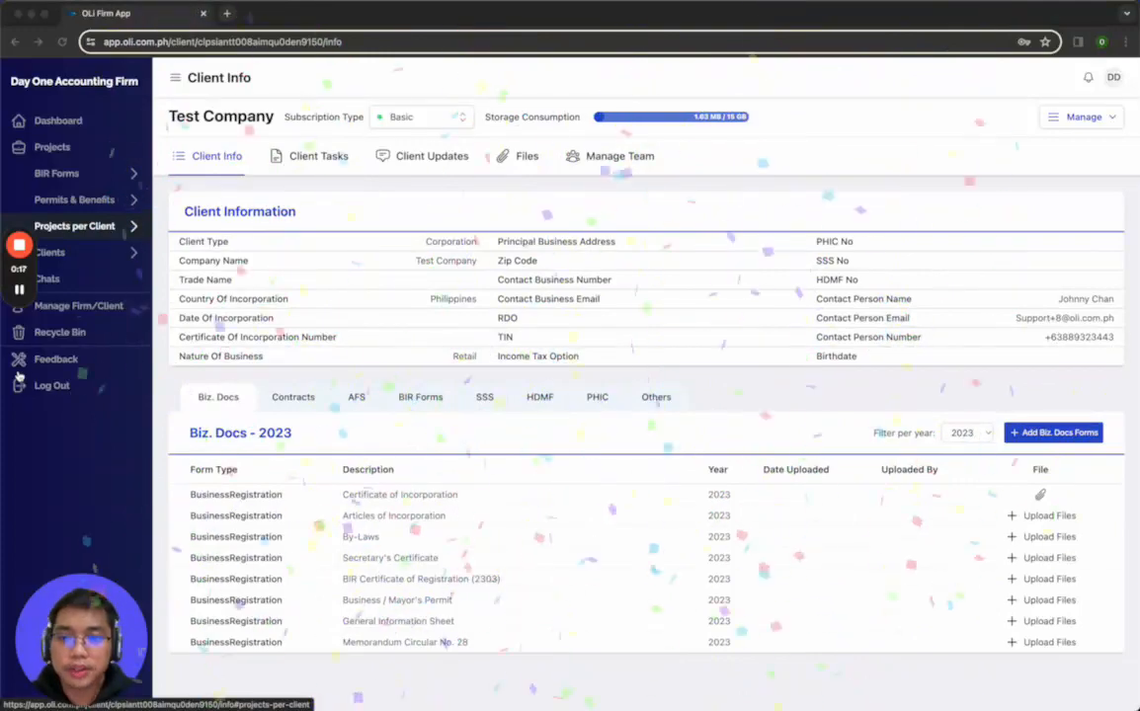